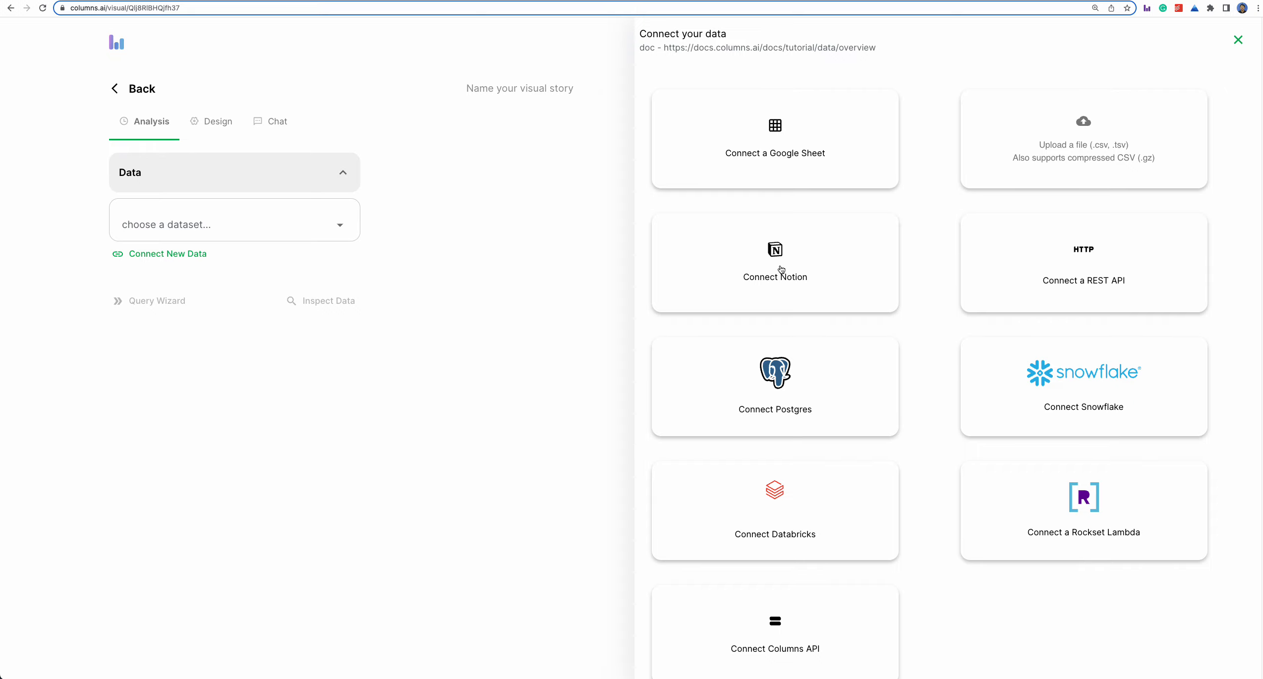
# - Start a Notion data connection and grant Columns access to the Personal Plan workspace, keeping the preselected sharing options
pyautogui.click(782, 269)
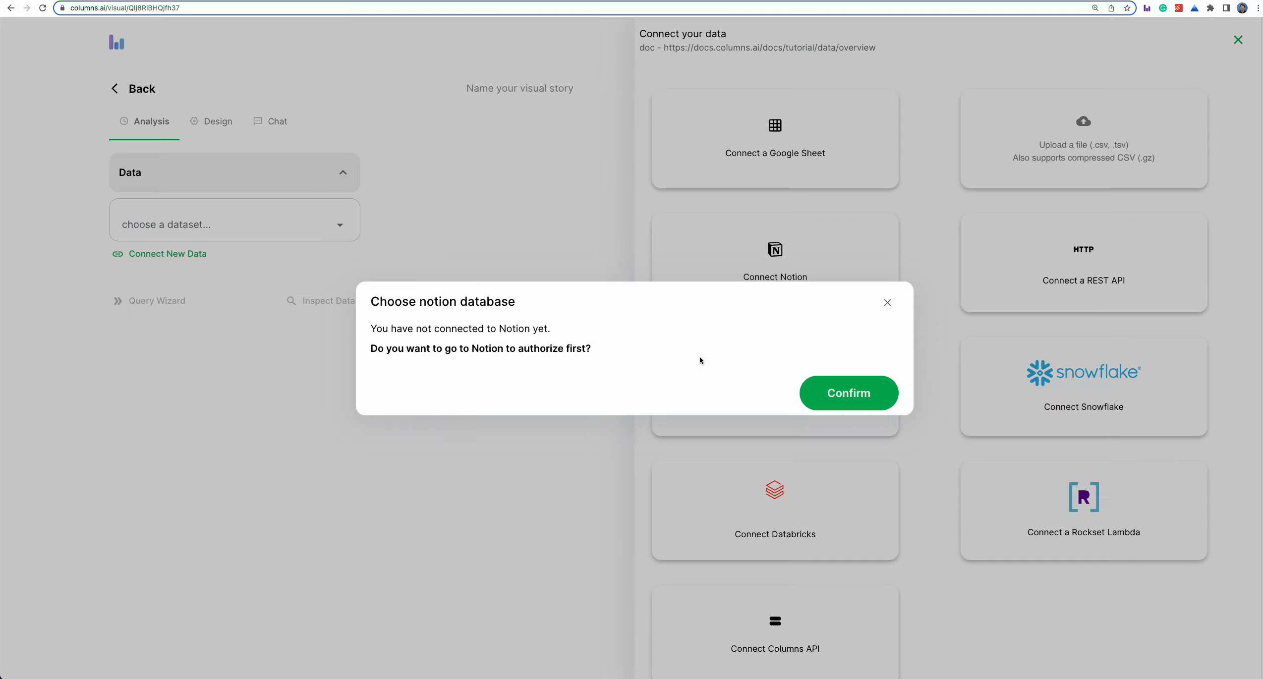
pyautogui.click(848, 397)
pyautogui.click(675, 221)
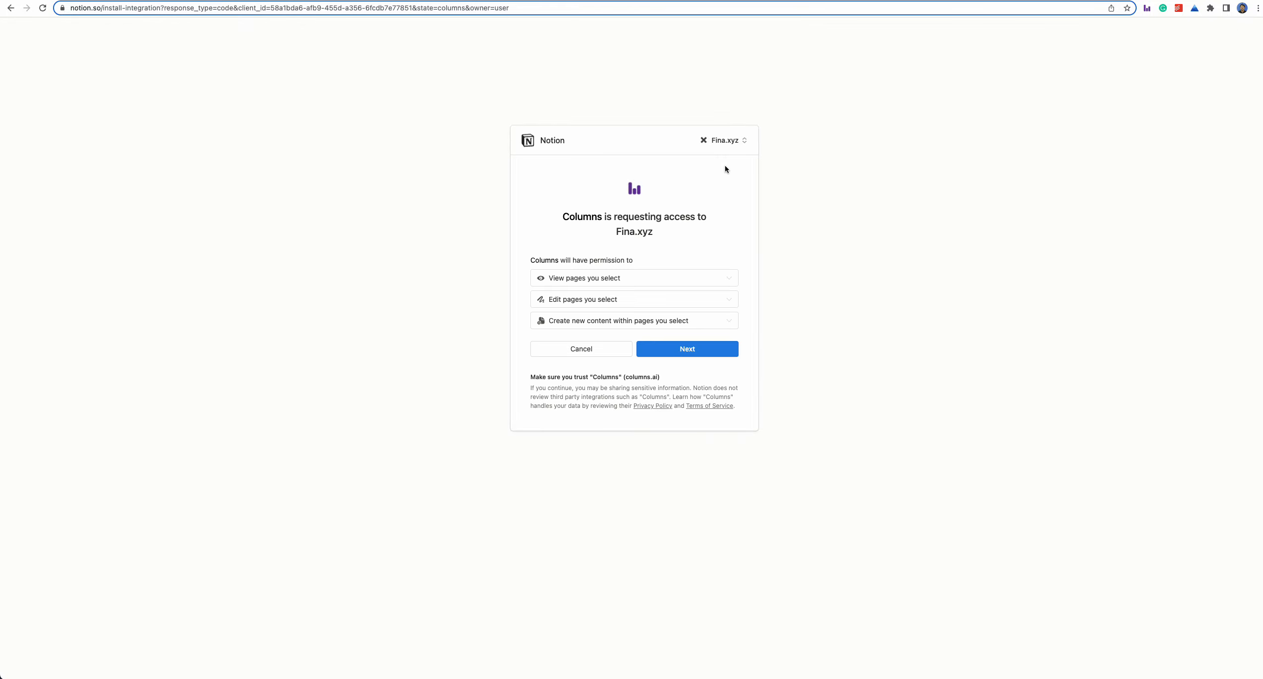
pyautogui.click(731, 145)
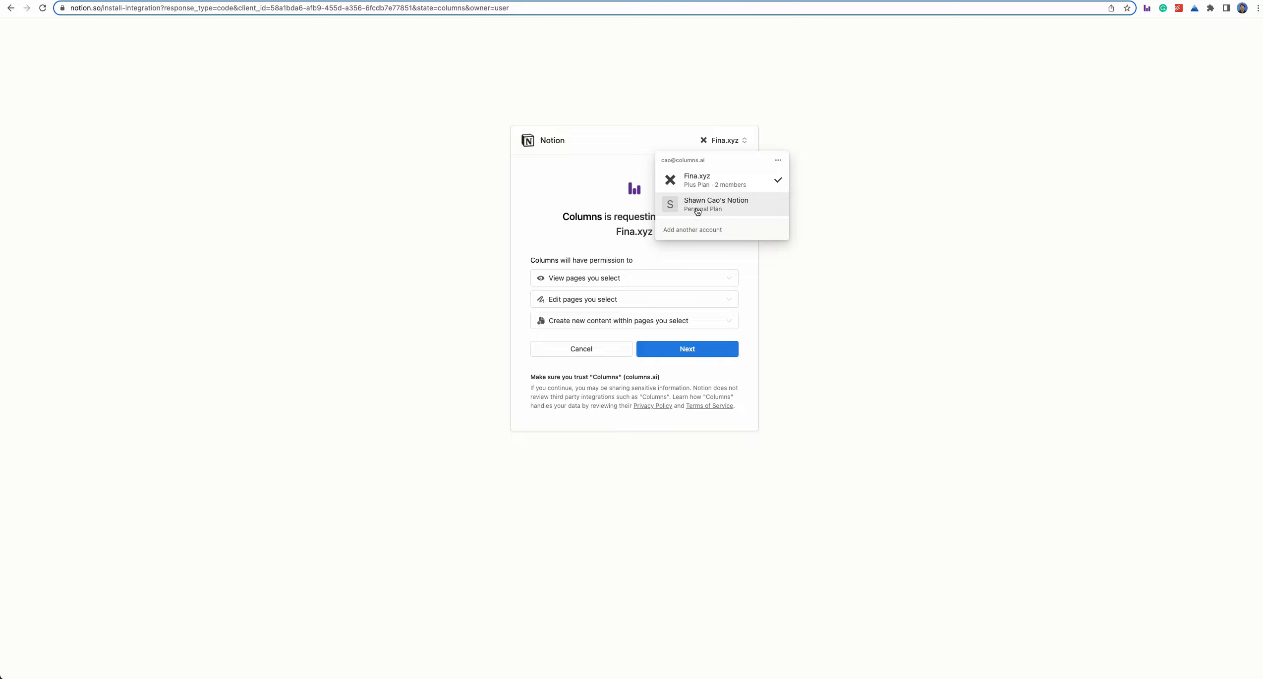
pyautogui.click(716, 208)
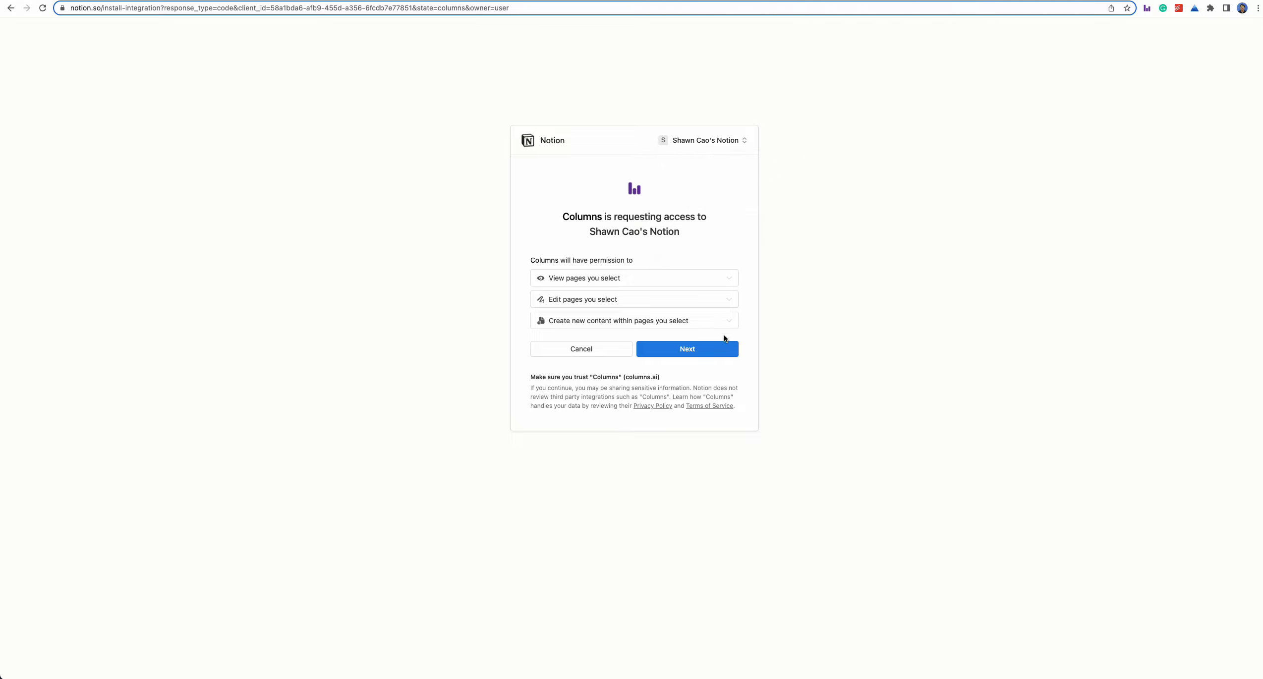
pyautogui.click(688, 350)
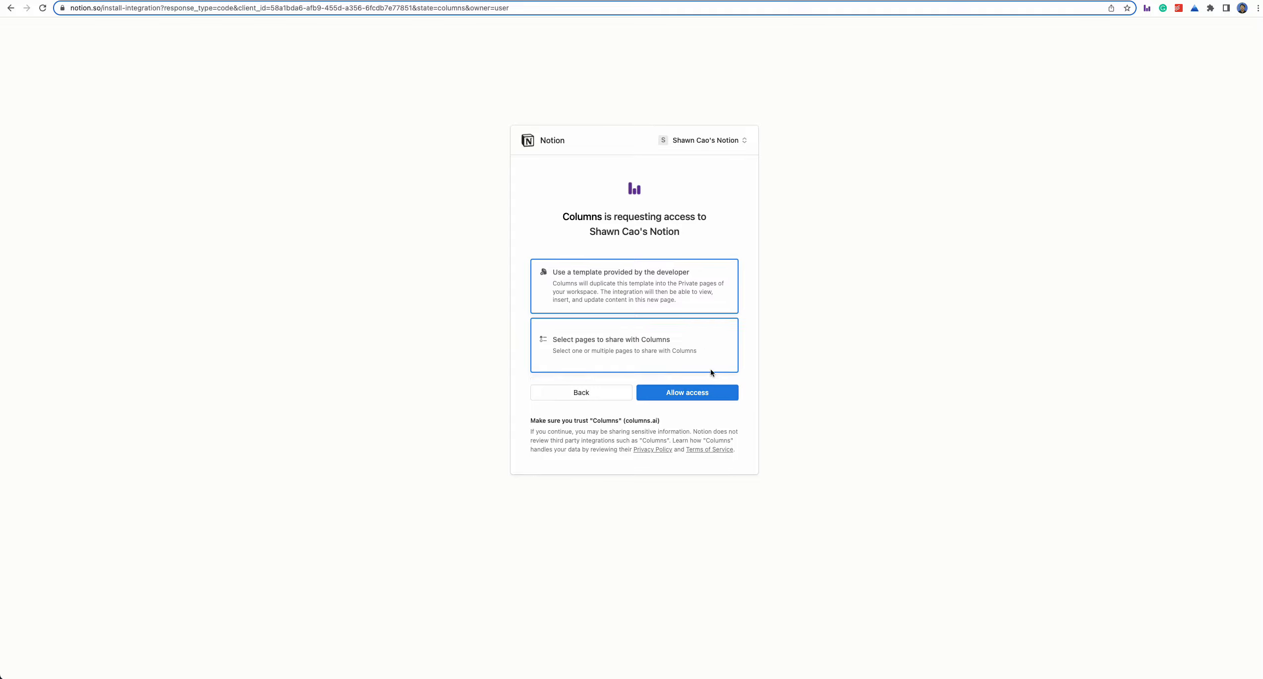
pyautogui.click(692, 393)
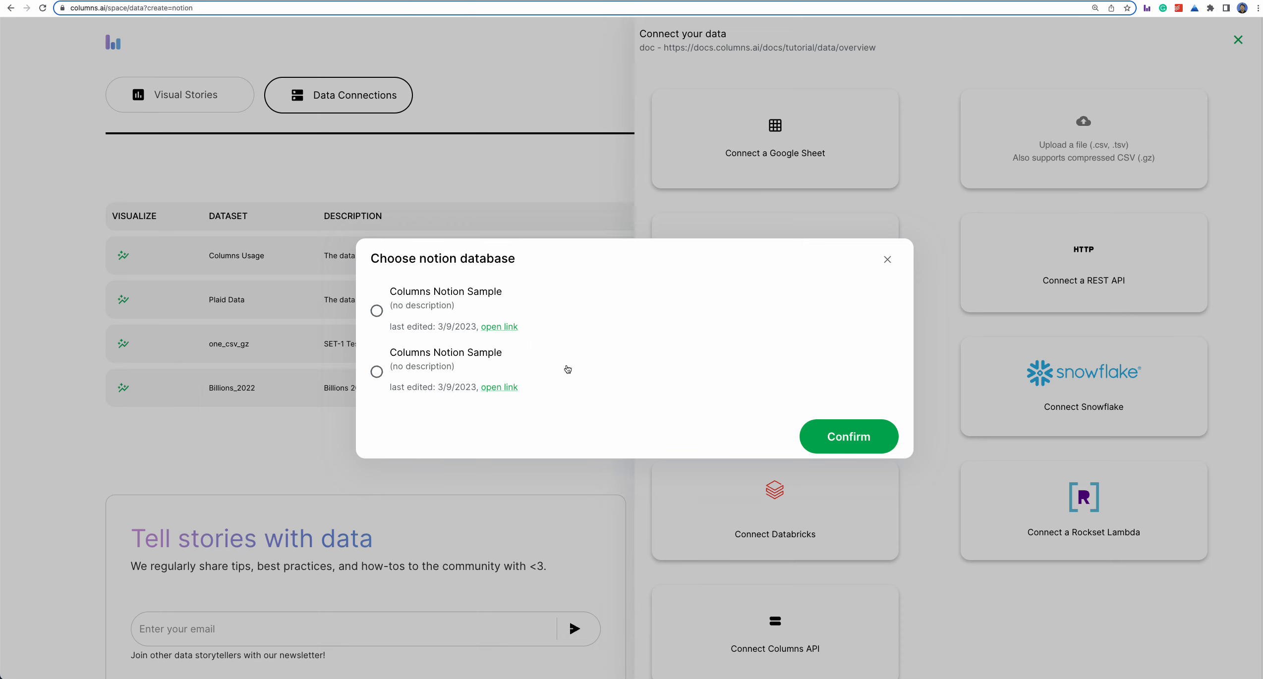
# - Choose the first Columns Notion Sample database as the Notion data source
pyautogui.moveTo(515, 390)
pyautogui.moveTo(427, 329)
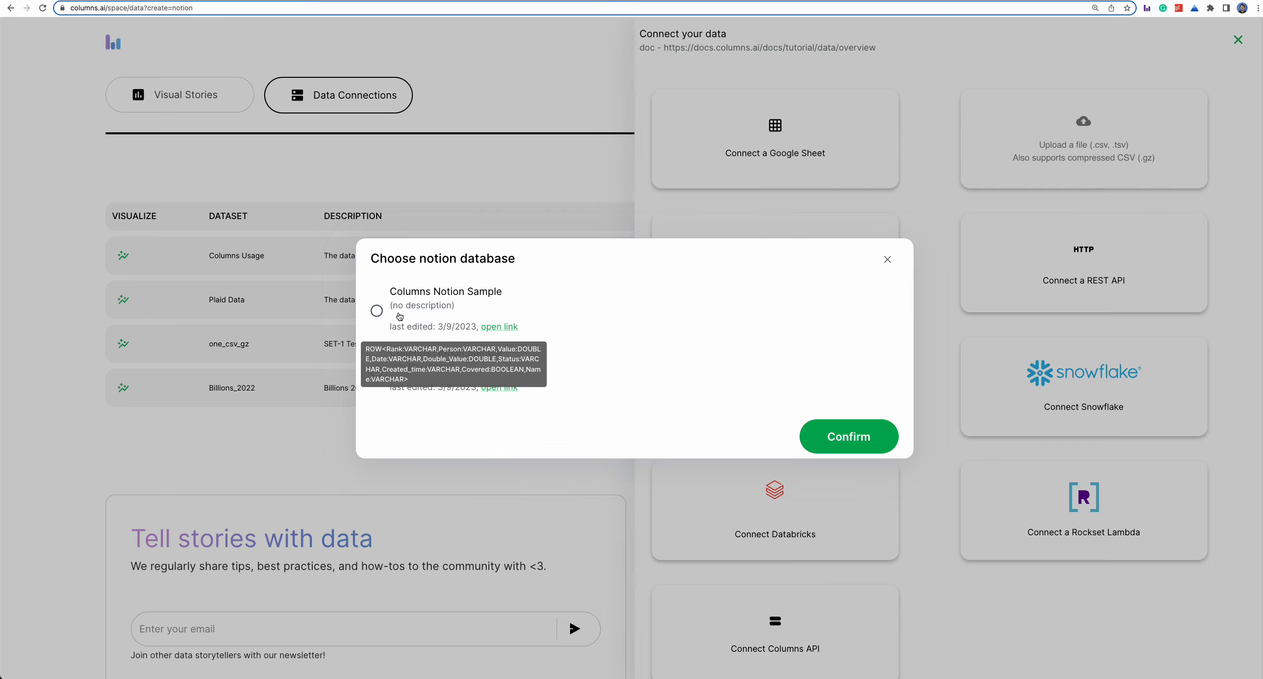
pyautogui.click(377, 311)
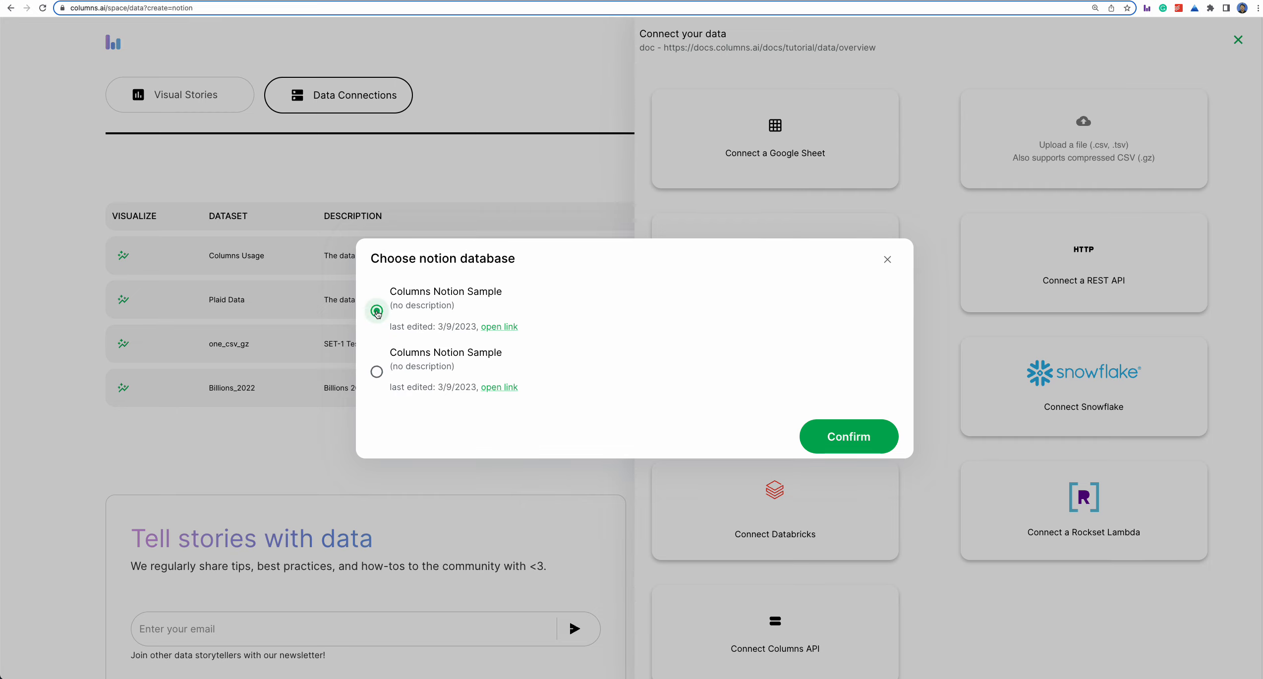
pyautogui.click(851, 438)
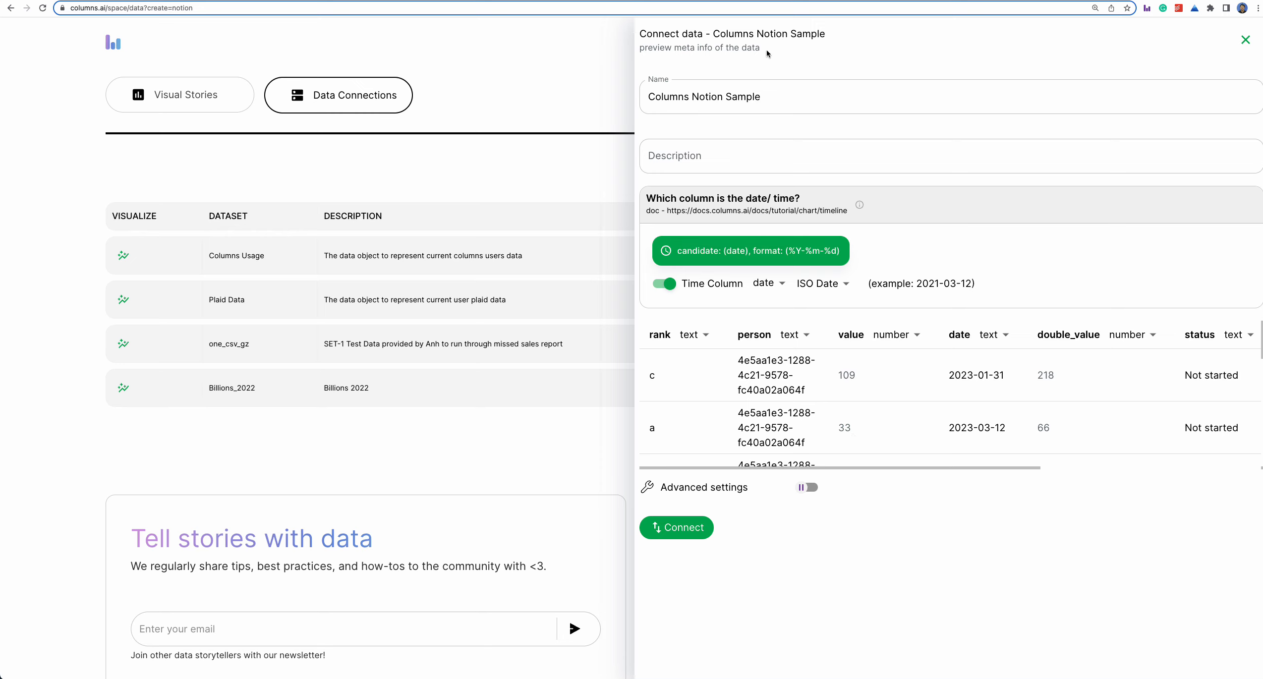
pyautogui.click(759, 97)
pyautogui.moveTo(758, 97); pyautogui.dragTo(645, 98)
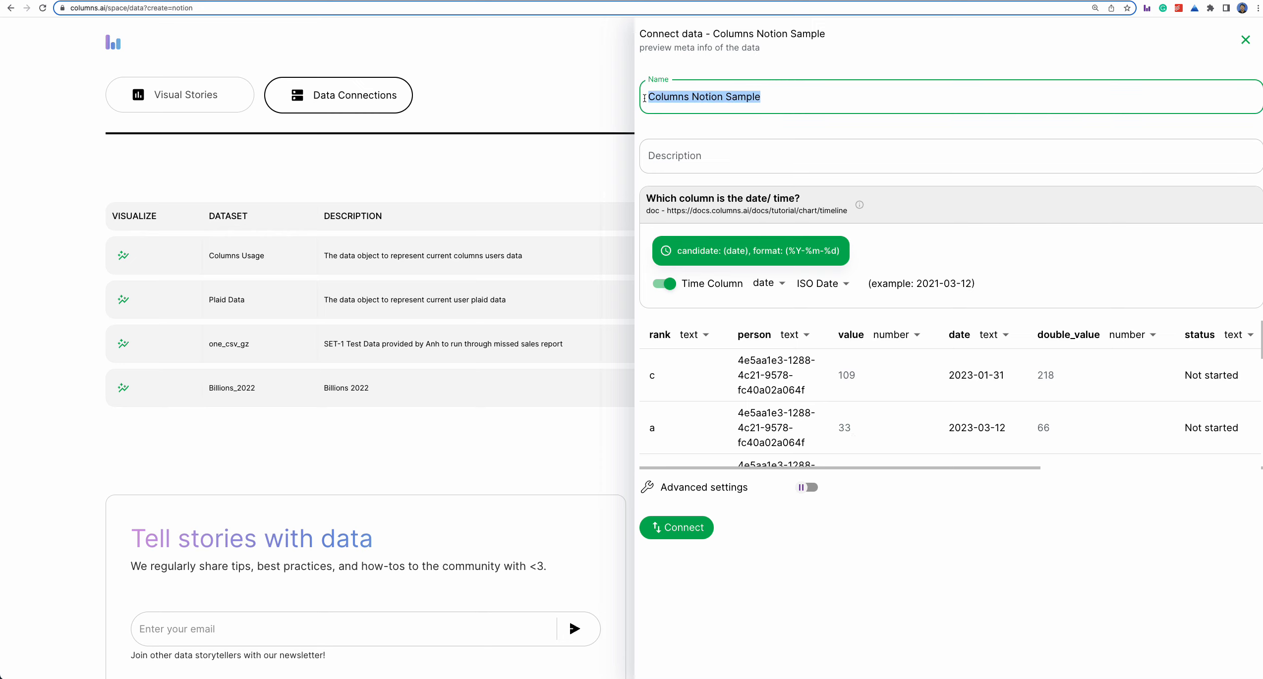
pyautogui.click(697, 96)
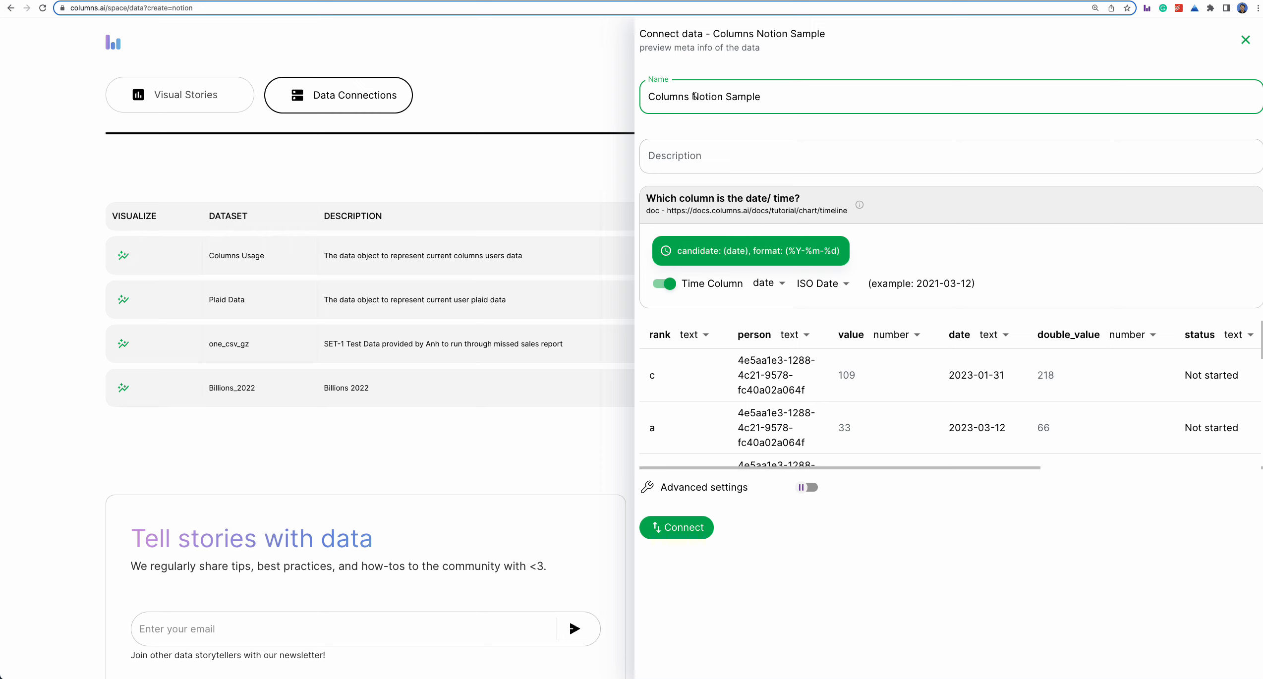
pyautogui.doubleClick(687, 96)
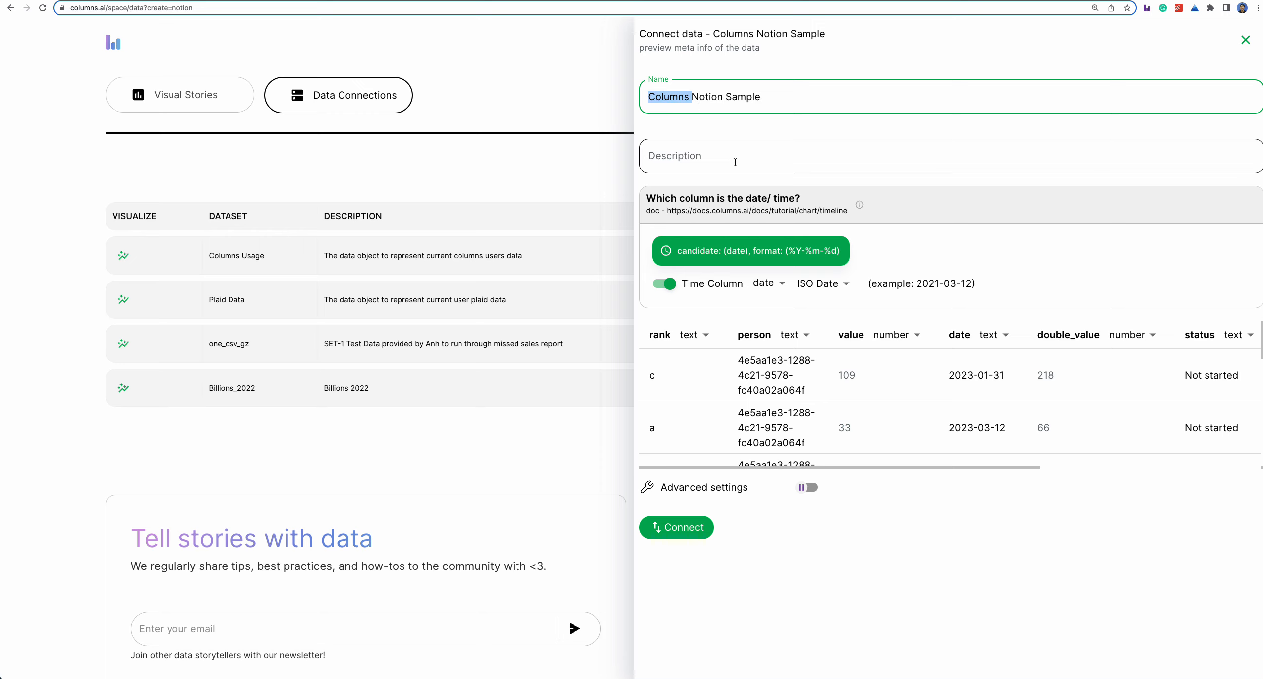
# - Enter "test notion connection" as the dataset's description
pyautogui.click(766, 157)
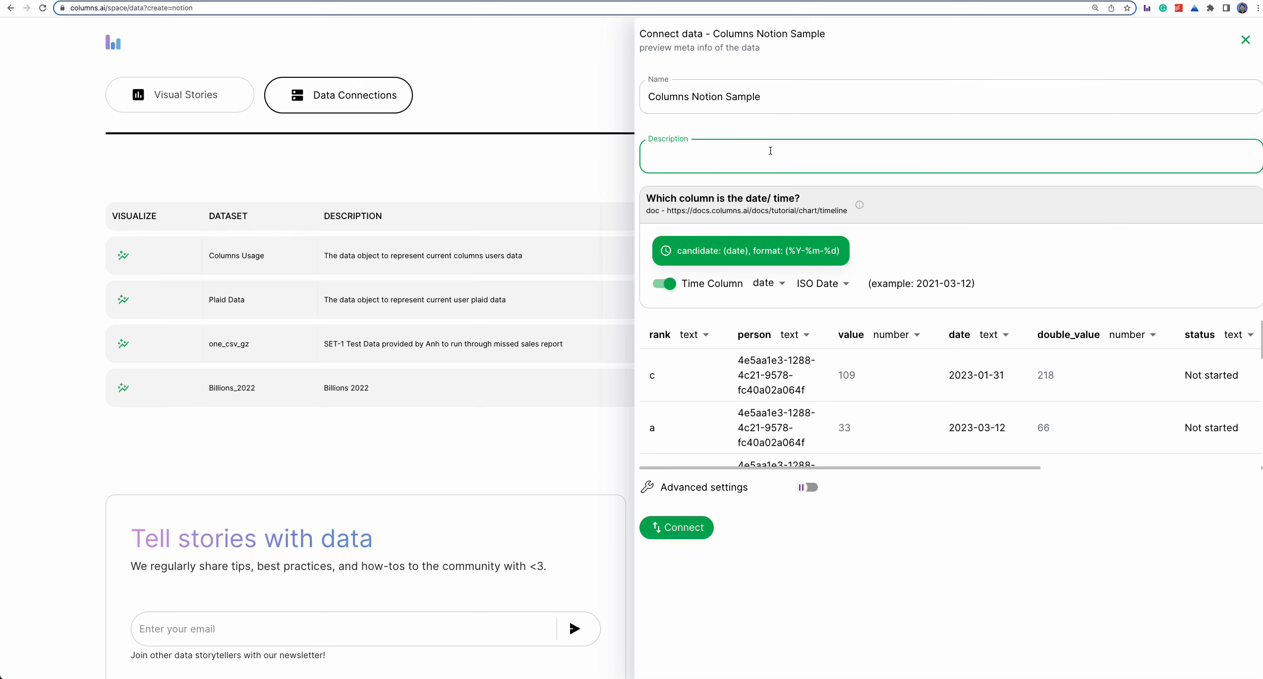
pyautogui.write('test notion connection')
# - Check the columns in the data preview and connect the Columns Notion Sample dataset
pyautogui.moveTo(953, 469); pyautogui.dragTo(909, 473)
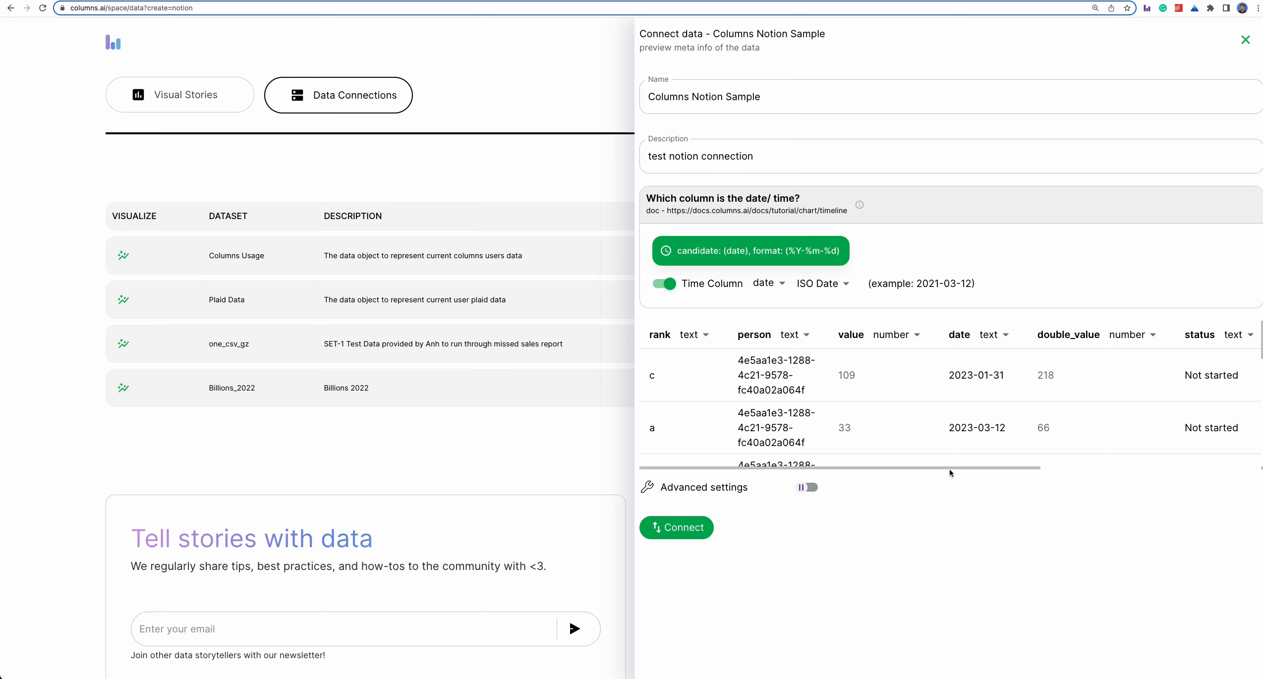
pyautogui.moveTo(987, 467); pyautogui.dragTo(1139, 468)
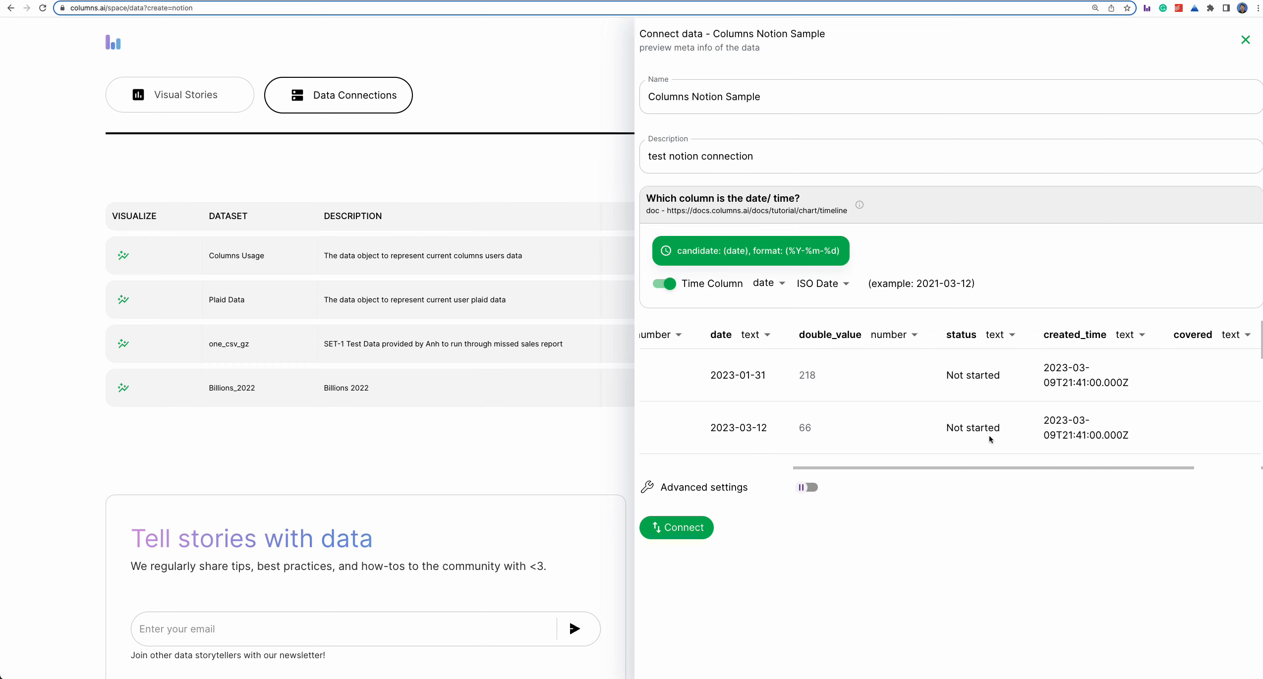
pyautogui.moveTo(1038, 467); pyautogui.dragTo(812, 483)
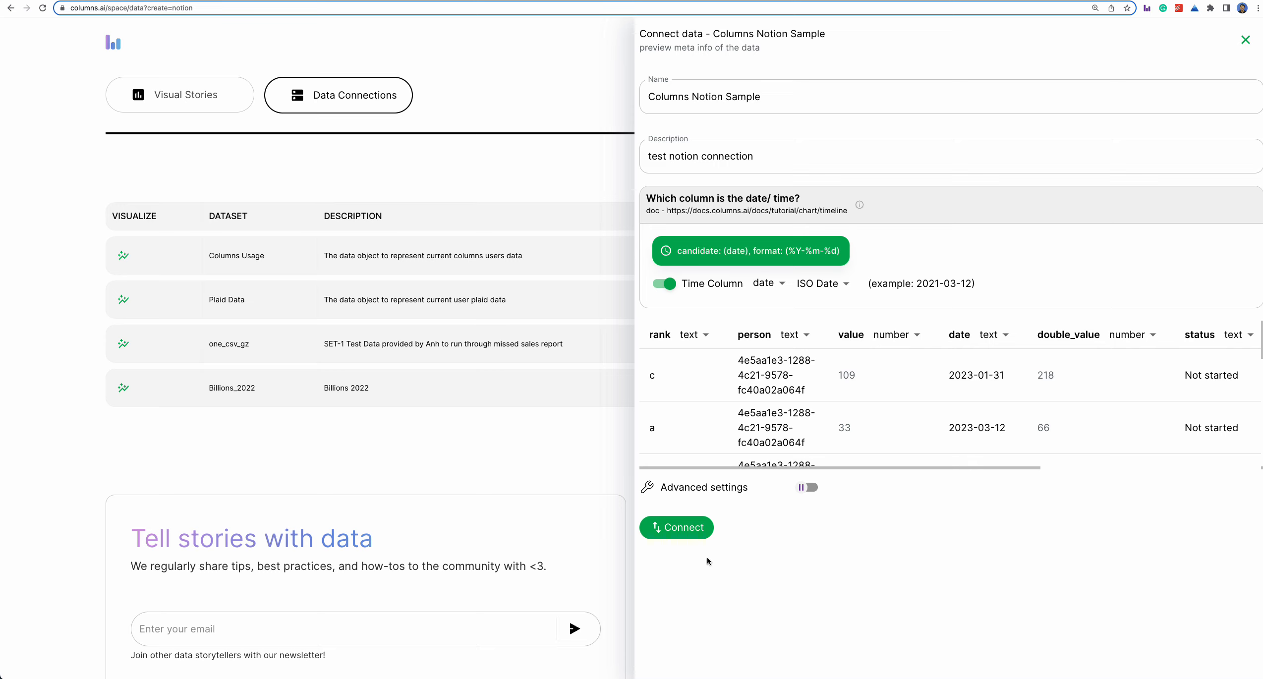
pyautogui.click(674, 531)
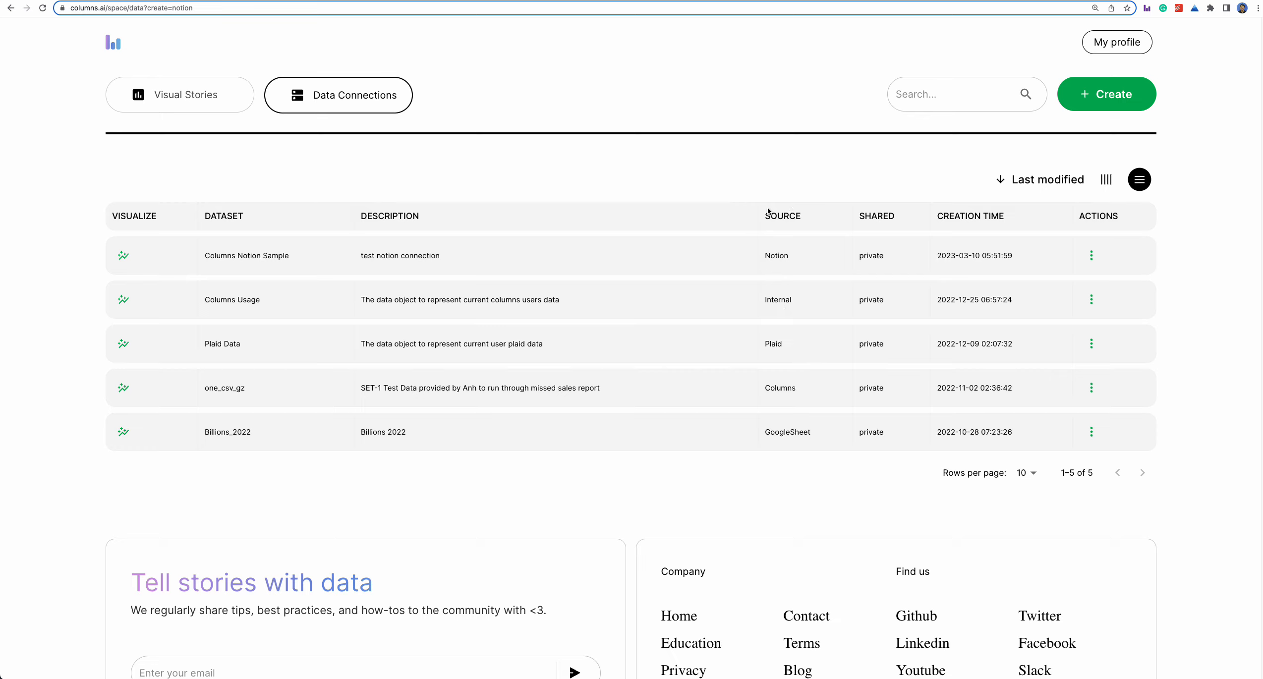
# - Visualize the Columns Notion Sample dataset and replace the created_time dimension with (time)
pyautogui.click(123, 264)
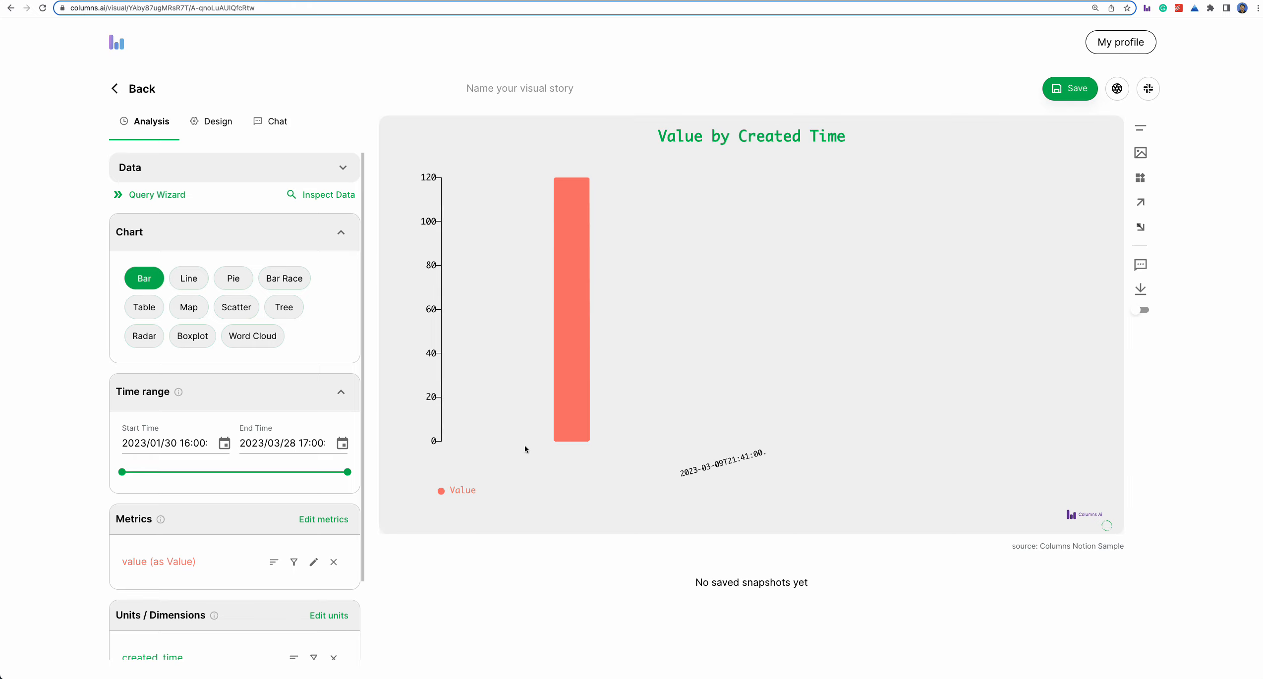
pyautogui.scroll(-2, 321, 543)
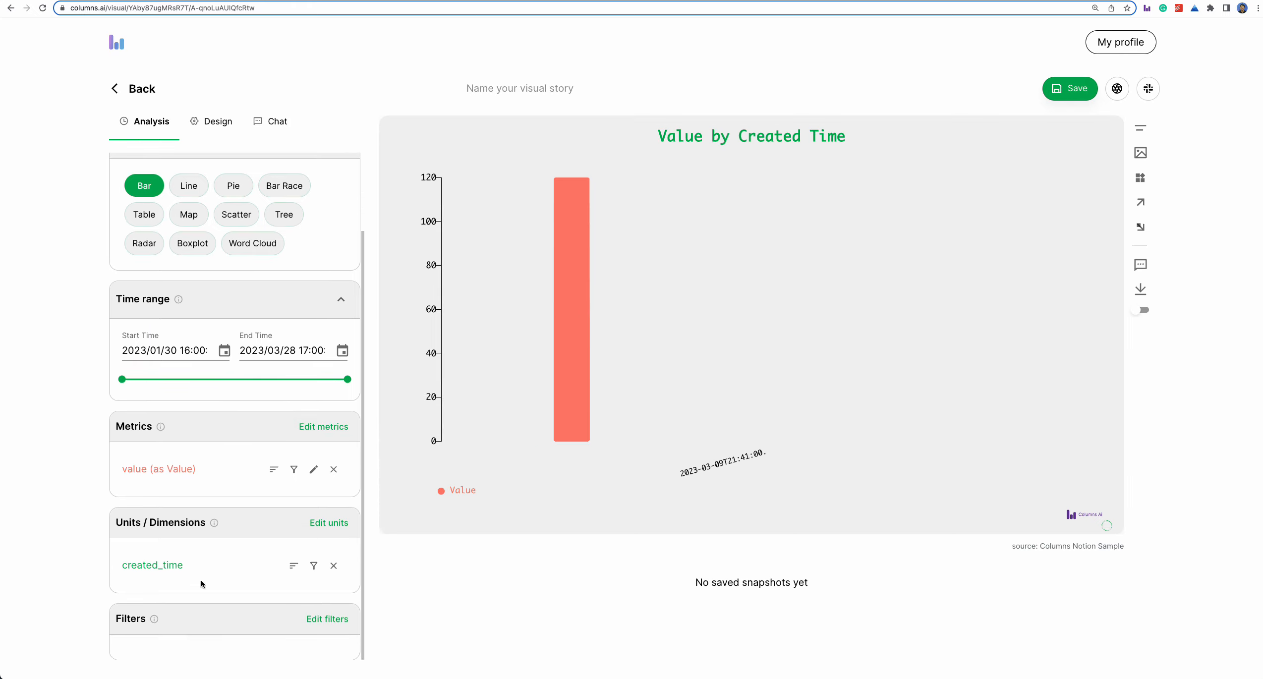
pyautogui.click(328, 524)
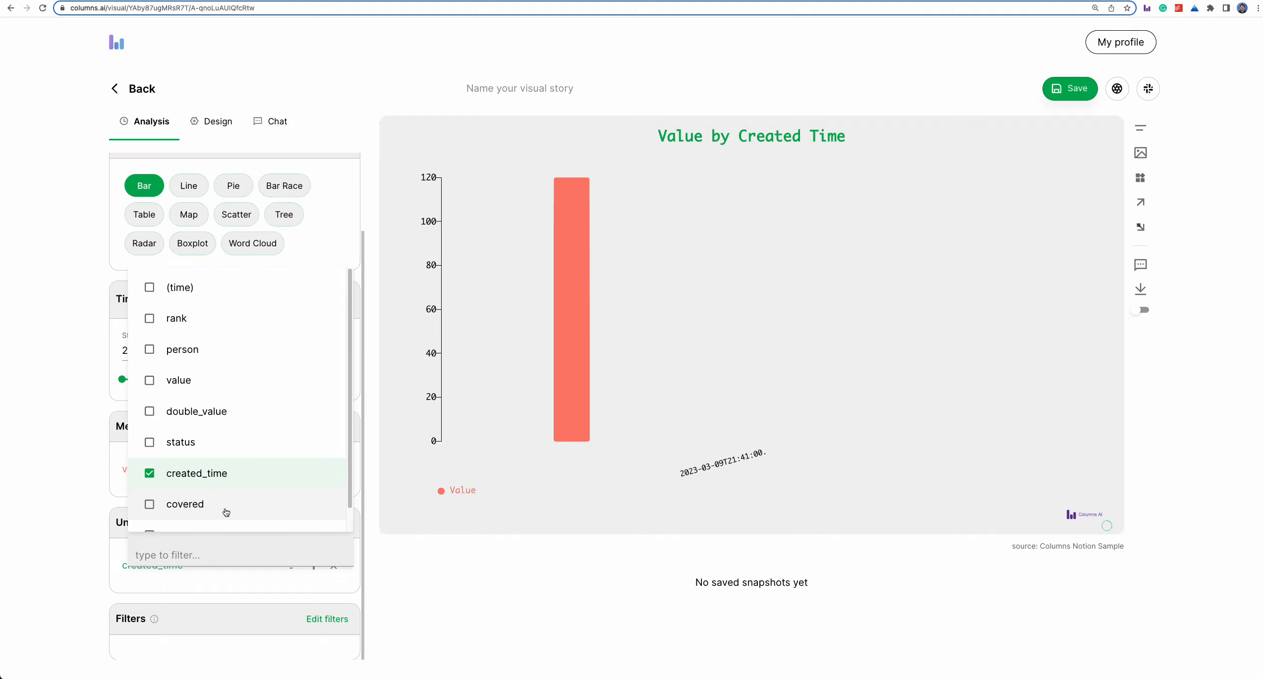
pyautogui.click(169, 296)
pyautogui.click(198, 475)
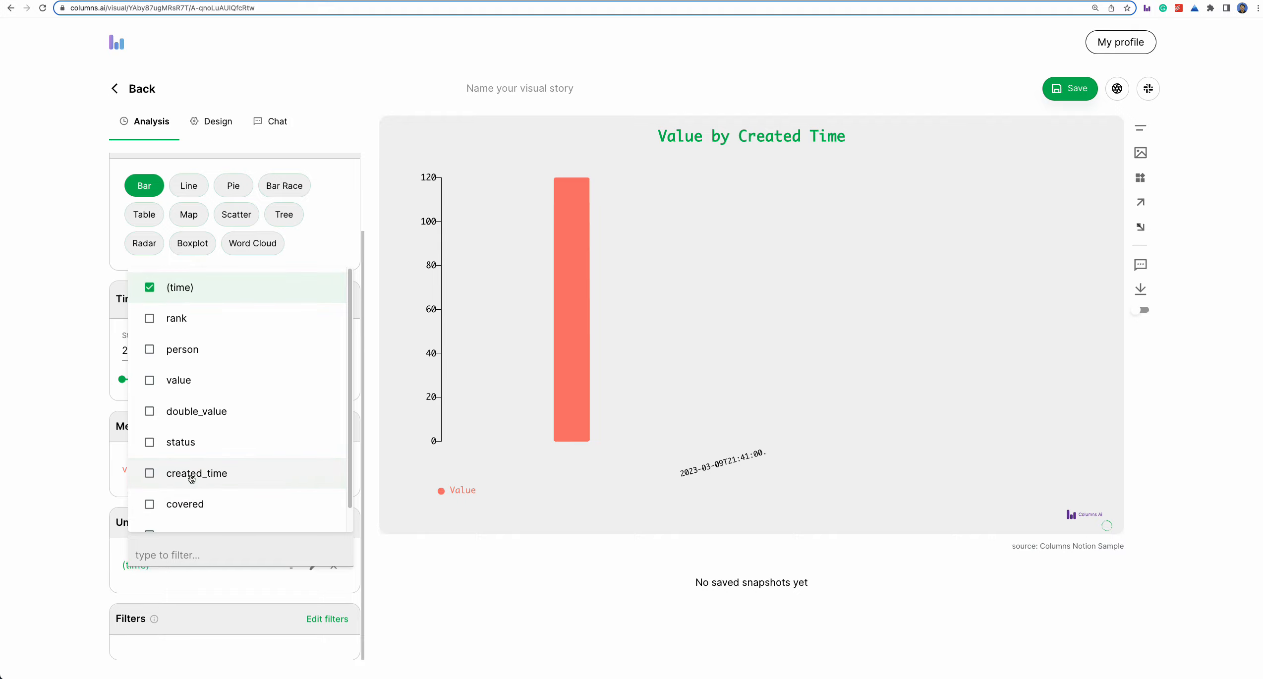
pyautogui.click(28, 467)
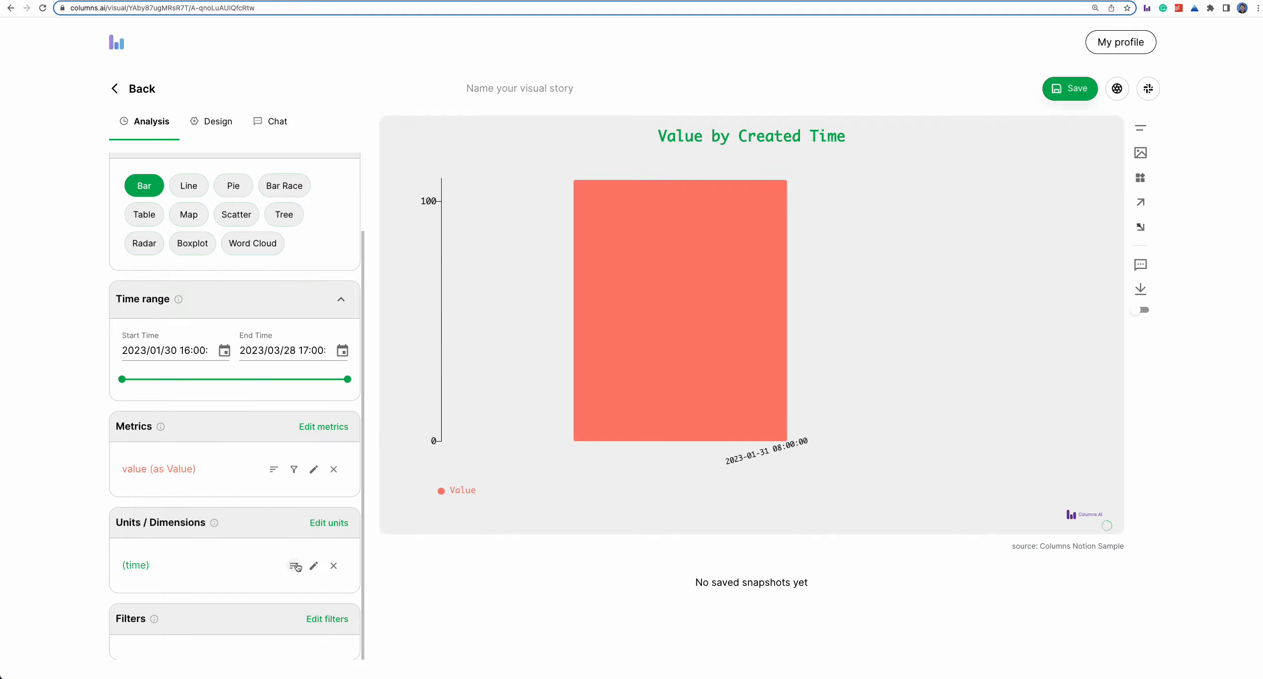
# - Aggregate the value metric with SUM
pyautogui.click(314, 470)
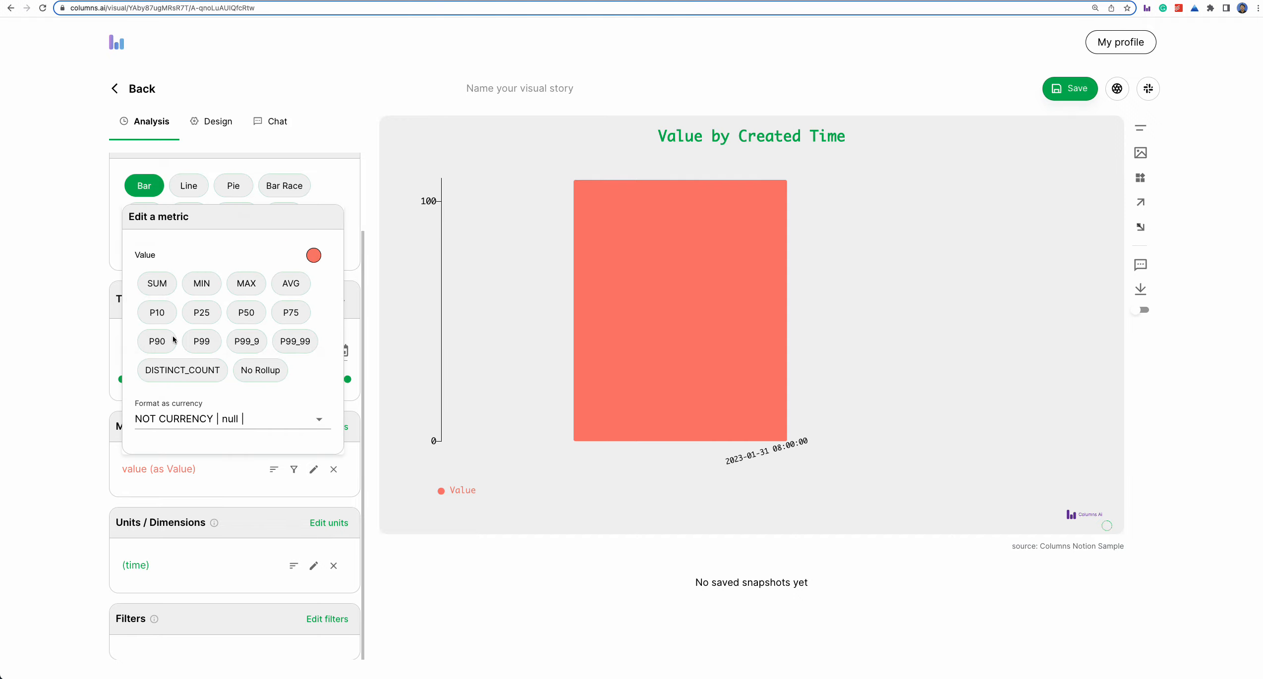
pyautogui.click(159, 288)
pyautogui.click(69, 420)
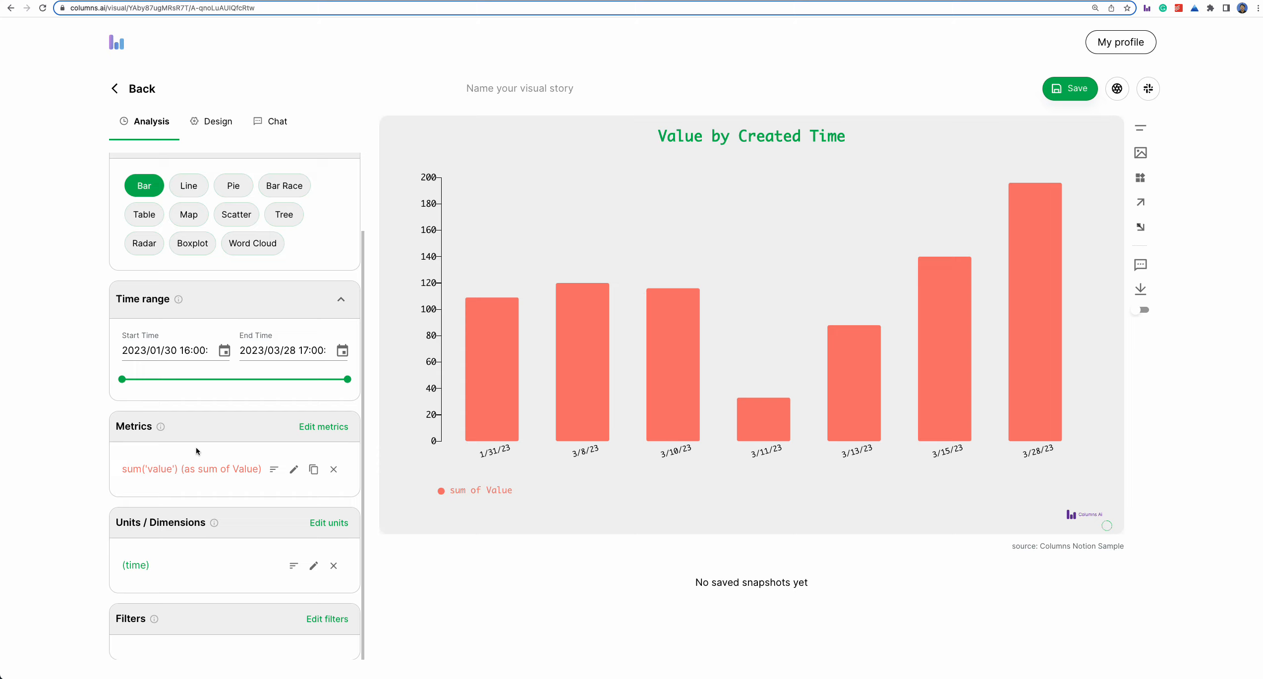
# - Add double_value as a second metric and aggregate it with SUM
pyautogui.click(323, 426)
pyautogui.click(185, 221)
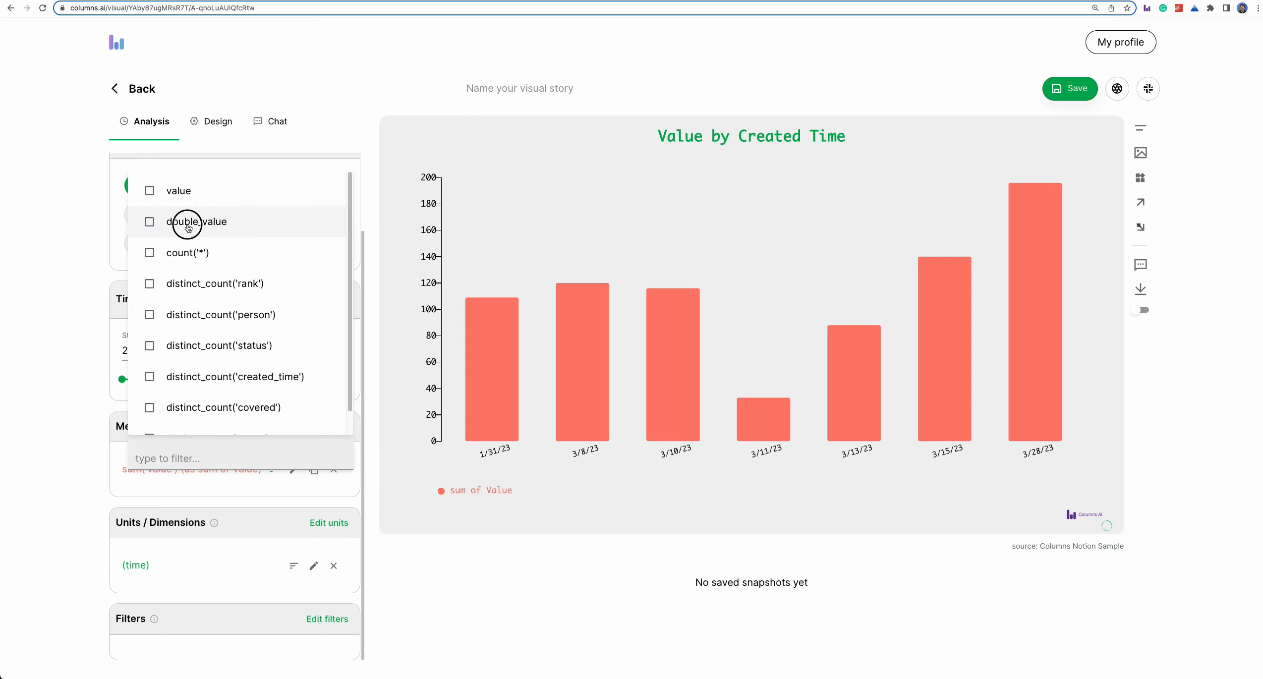
pyautogui.click(47, 402)
pyautogui.click(313, 500)
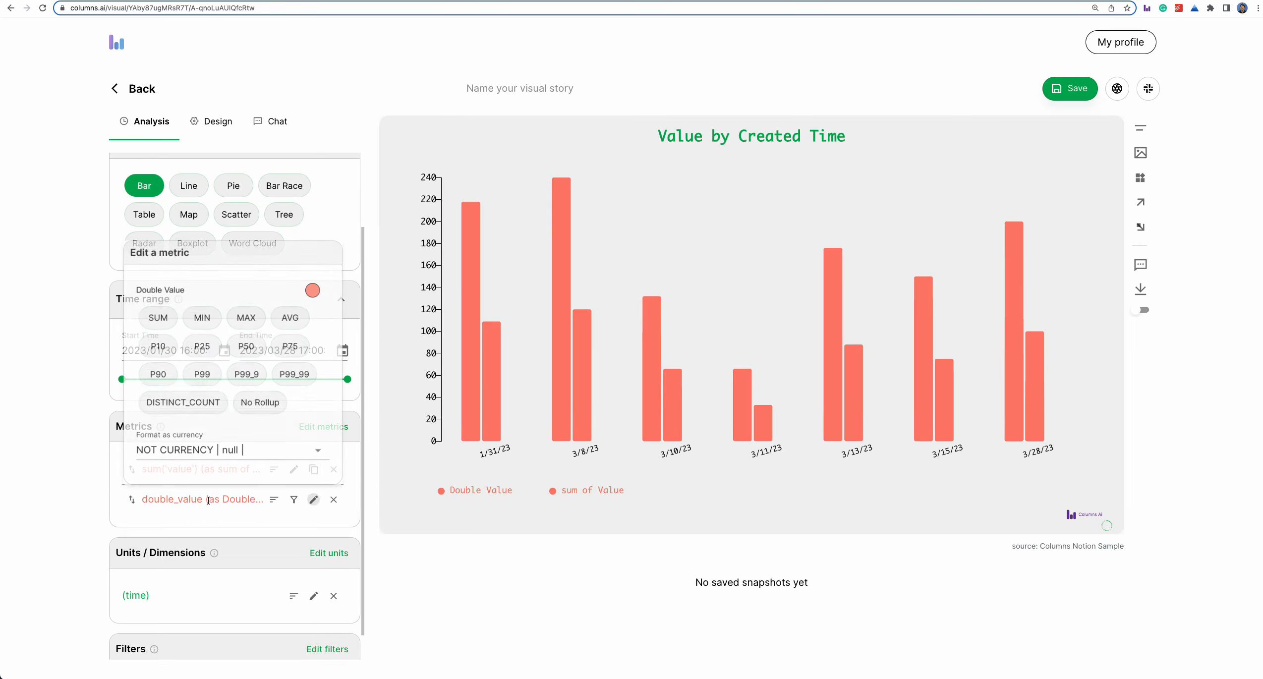
pyautogui.click(161, 323)
pyautogui.click(50, 399)
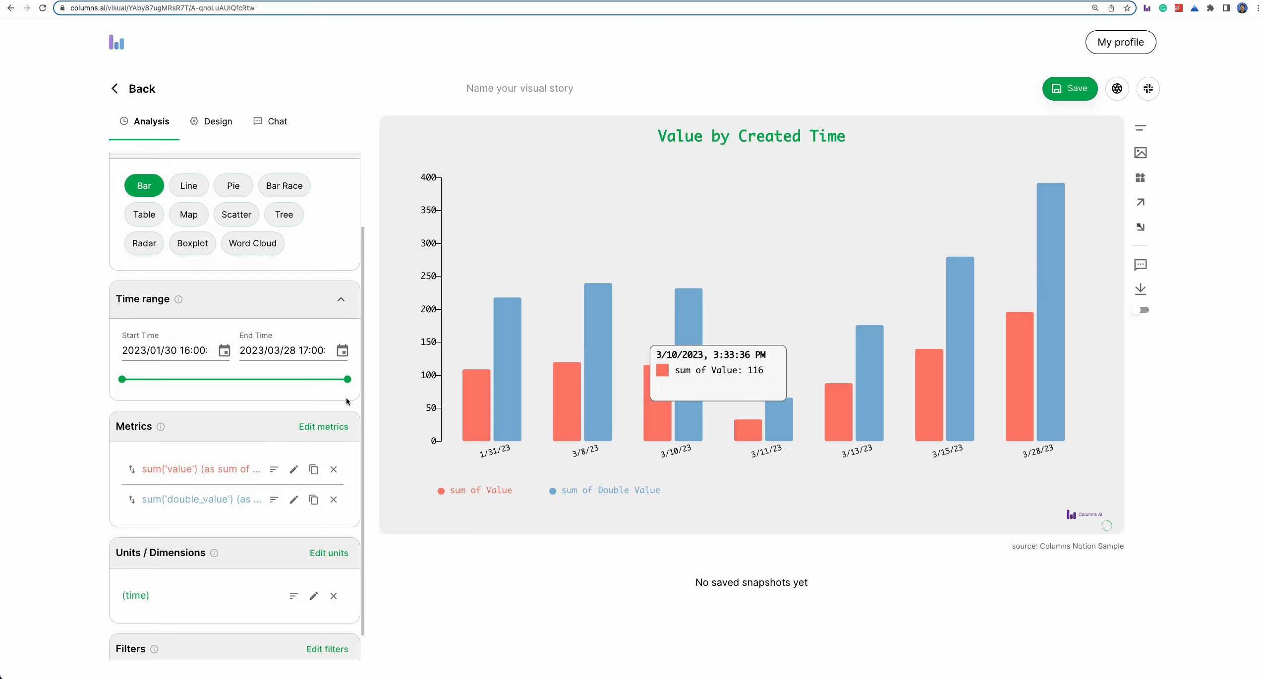
# - Try the Line chart type and return the chart to Bar
pyautogui.click(197, 190)
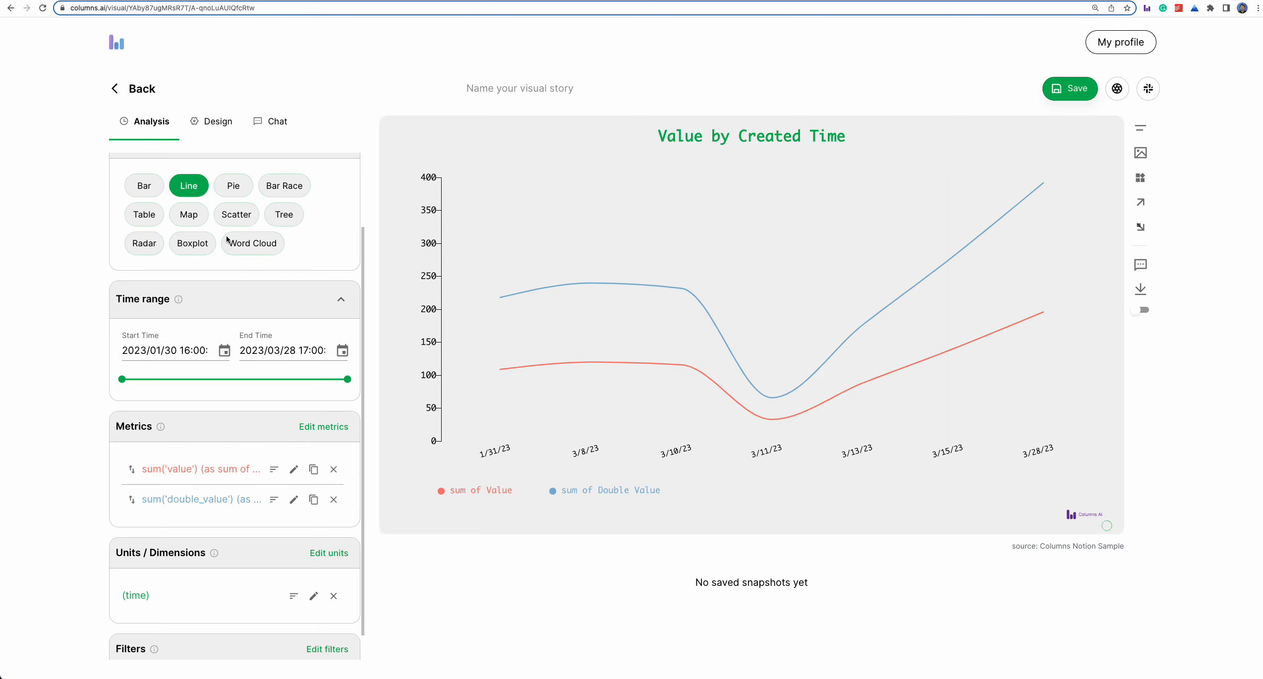
pyautogui.click(134, 190)
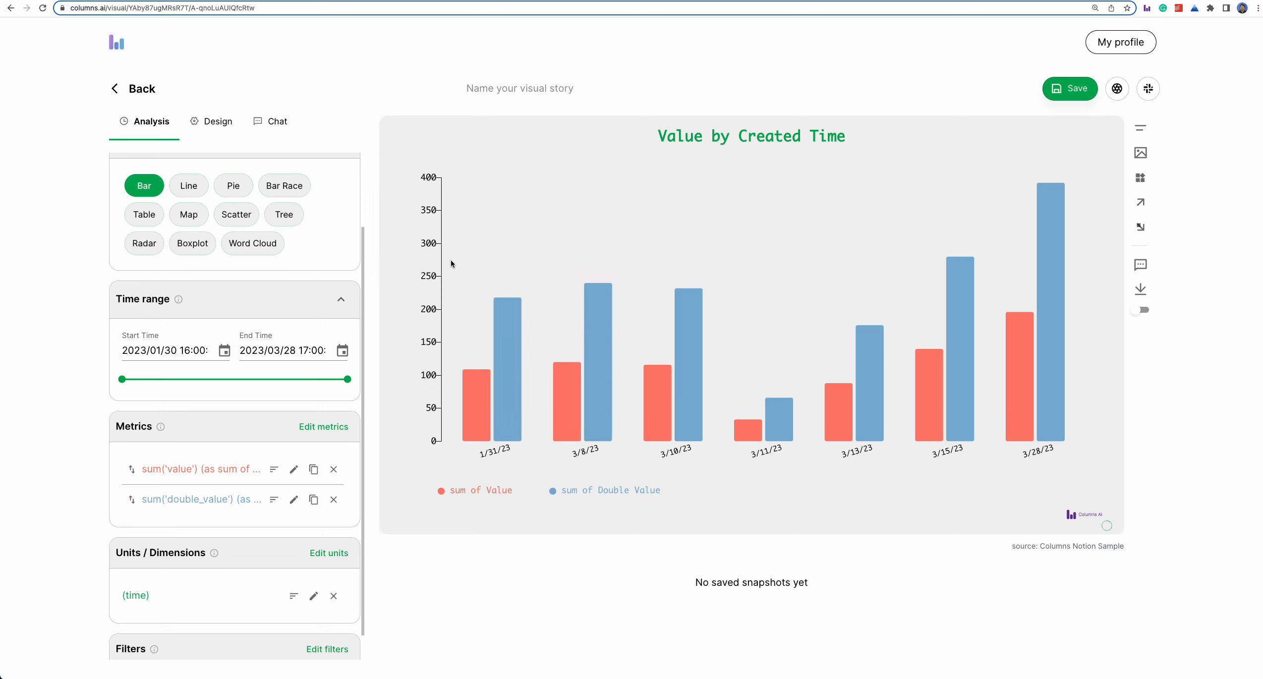
# - Increase the chart's left side space in the general design settings
pyautogui.click(437, 249)
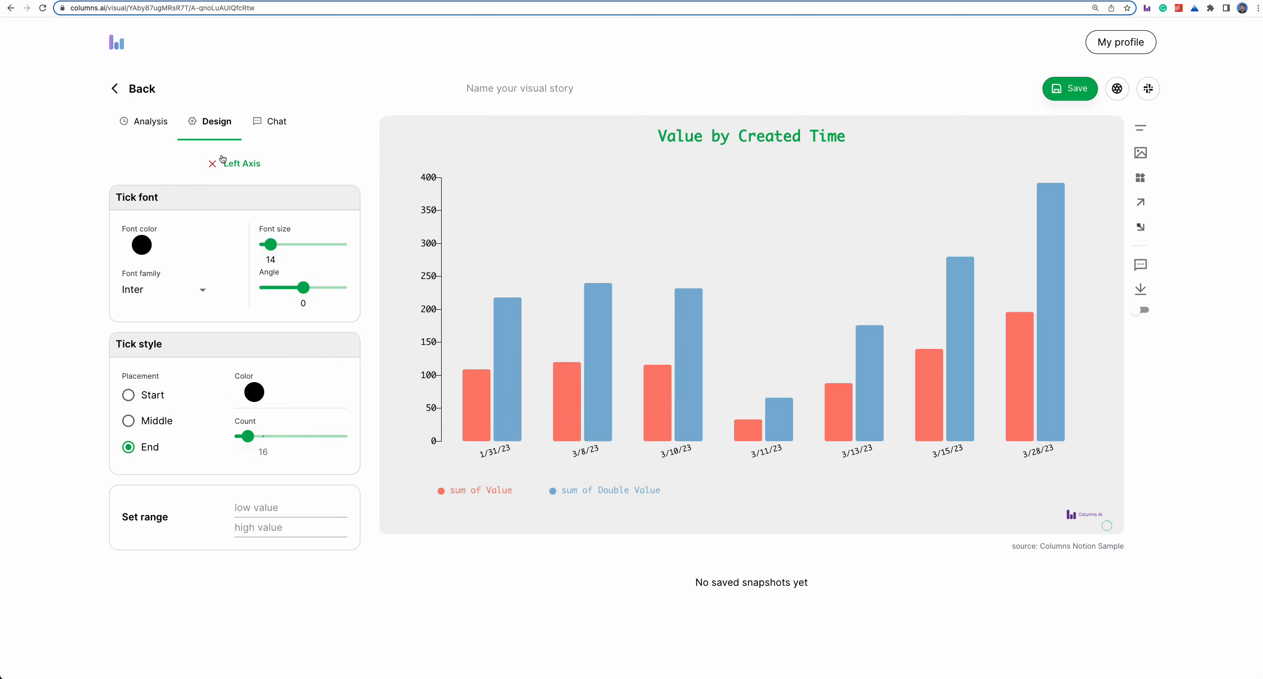
pyautogui.click(223, 159)
pyautogui.moveTo(168, 596); pyautogui.dragTo(182, 594)
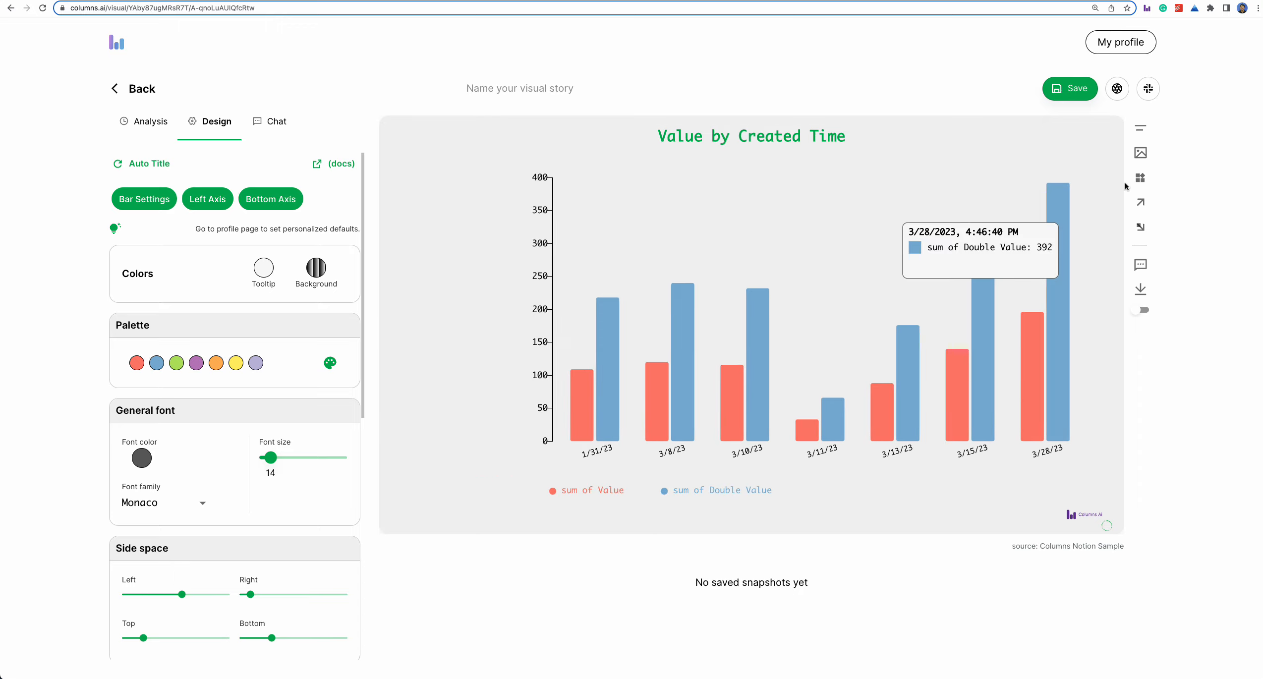
# - Add a summary widget in the blank chart area beside the value axis
pyautogui.click(1140, 177)
pyautogui.click(466, 234)
pyautogui.click(467, 235)
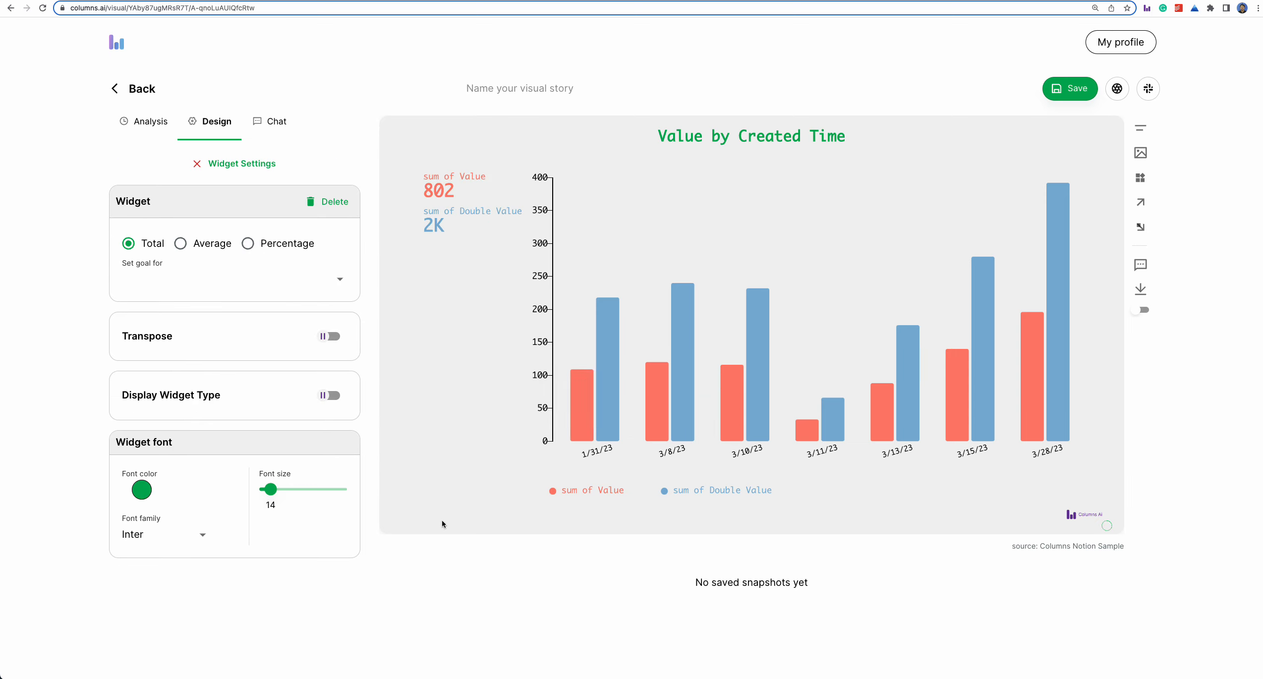
pyautogui.click(221, 168)
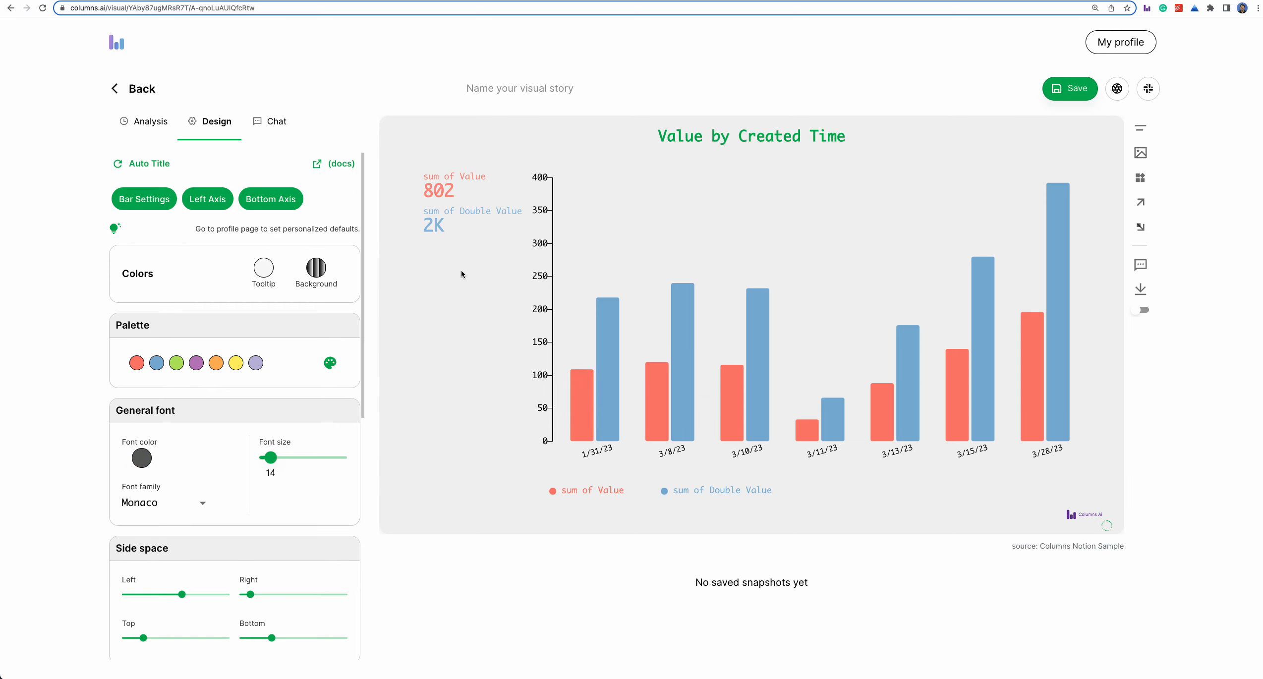
# - Set the summary widget to Average and return to the general design settings
pyautogui.click(457, 231)
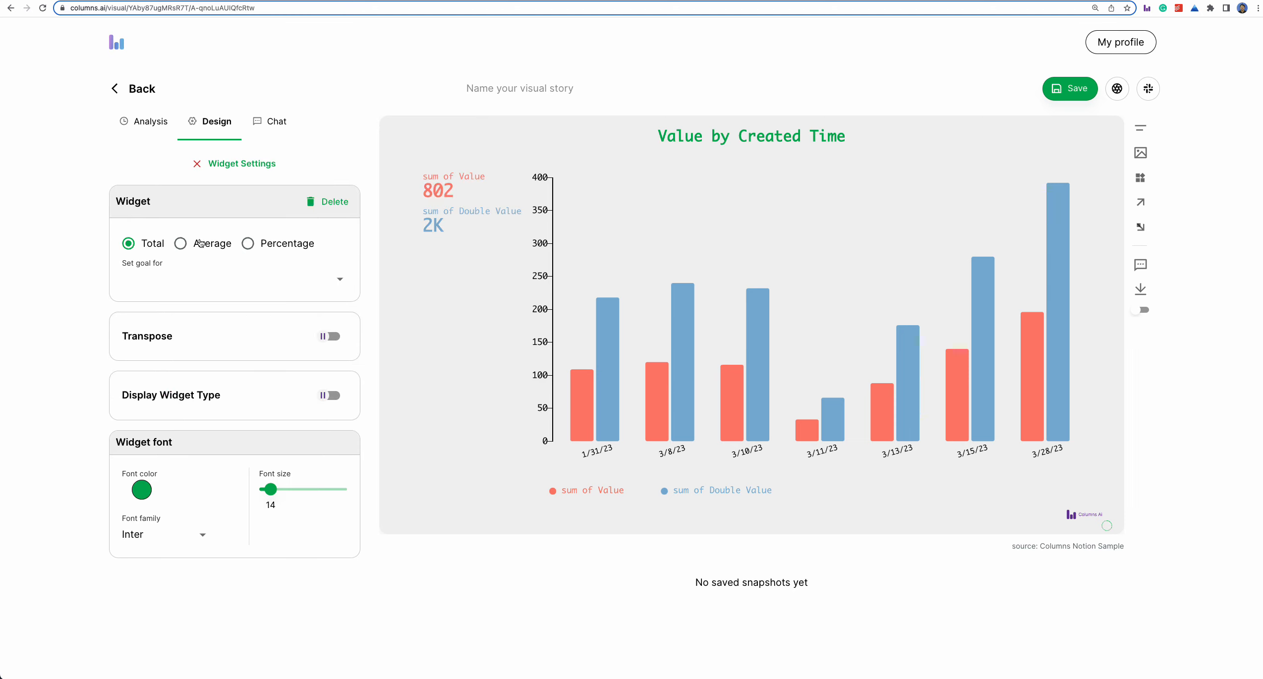
pyautogui.click(197, 241)
pyautogui.click(224, 169)
pyautogui.scroll(-5, 219, 545)
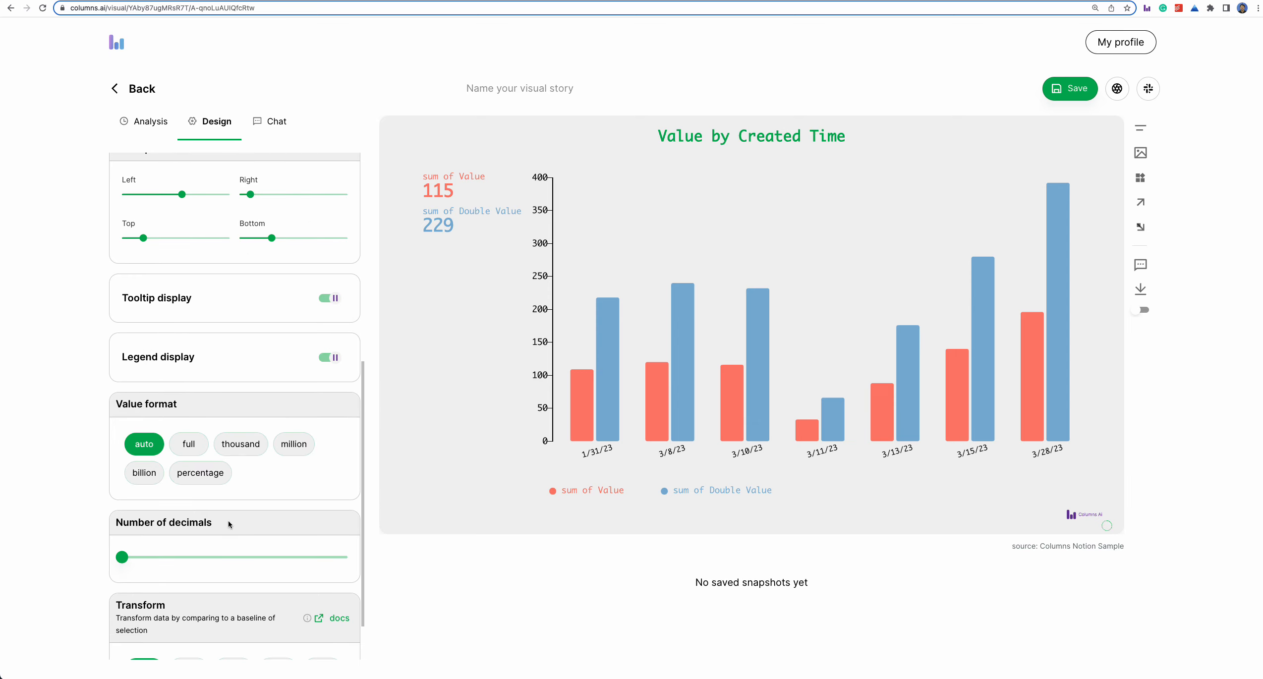
# - Set the chart's value format to full
pyautogui.click(188, 443)
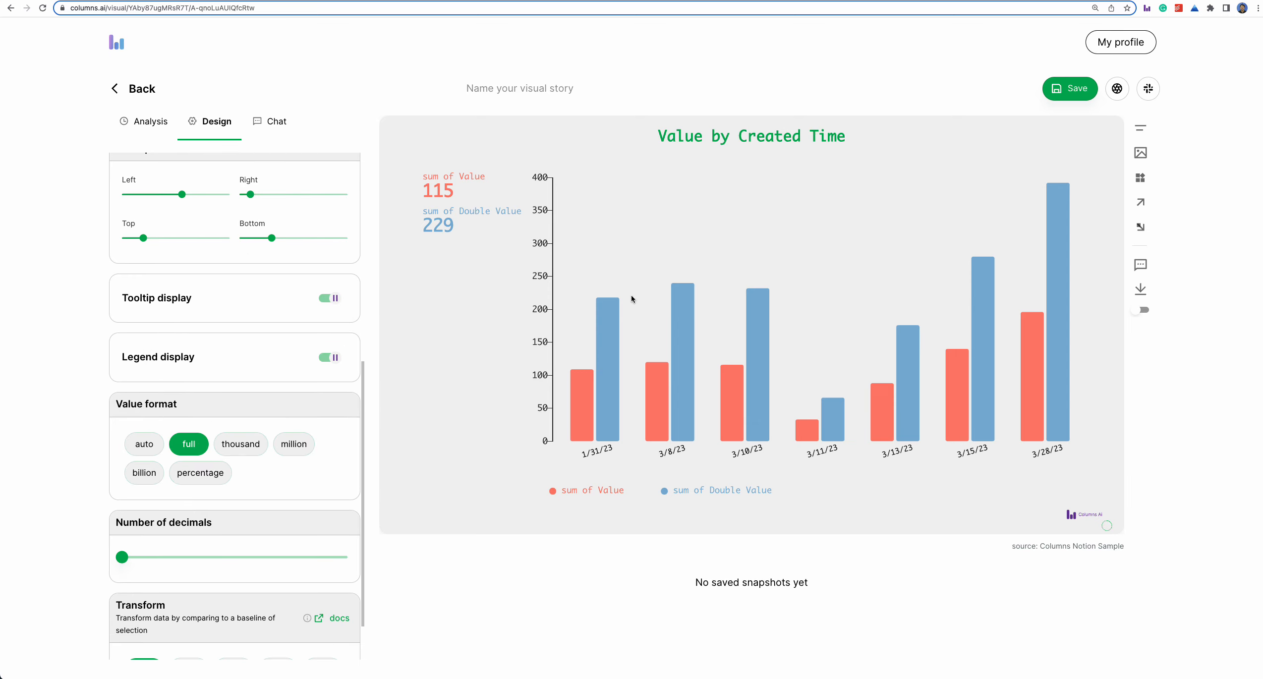
# - Add an auto-labelled arrow marker pointing to the 3/15/23 Double Value bar, with its label above the 3/10/23 to 3/13/23 bars
pyautogui.click(1141, 227)
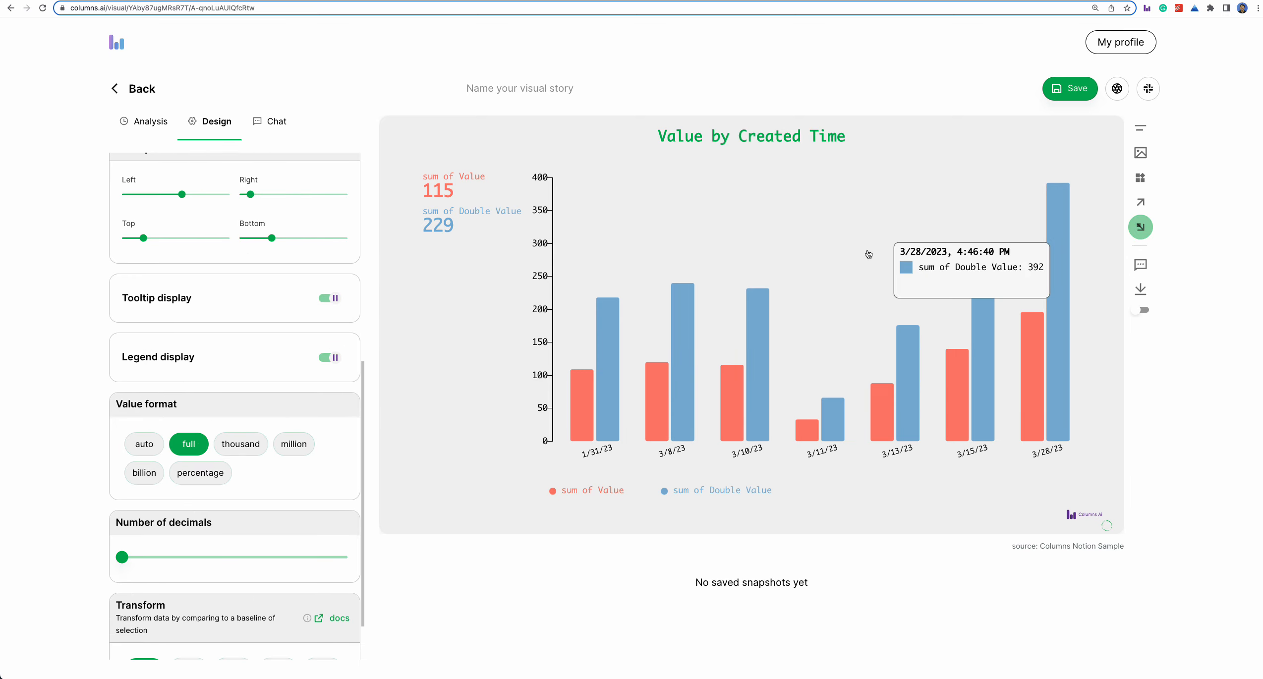
pyautogui.click(866, 250)
pyautogui.moveTo(867, 249)
pyautogui.mouseDown()
pyautogui.moveTo(985, 316)
pyautogui.moveTo(976, 292)
pyautogui.mouseUp()
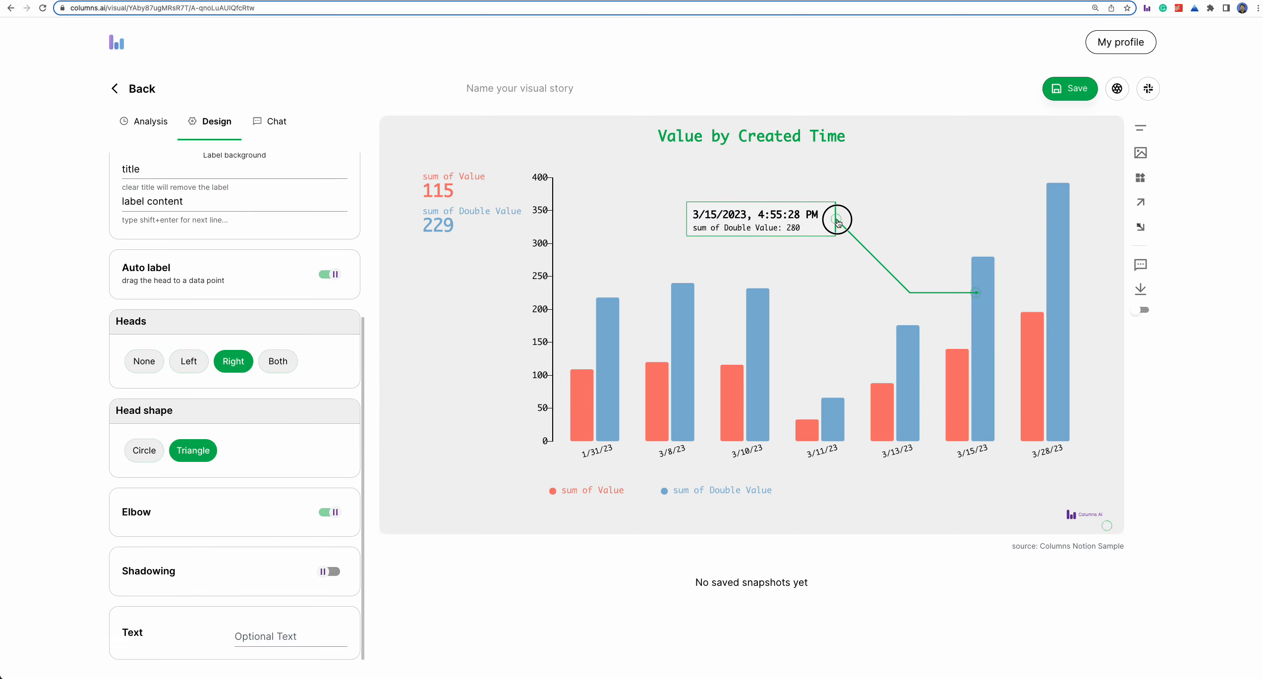
pyautogui.moveTo(837, 224); pyautogui.dragTo(883, 229)
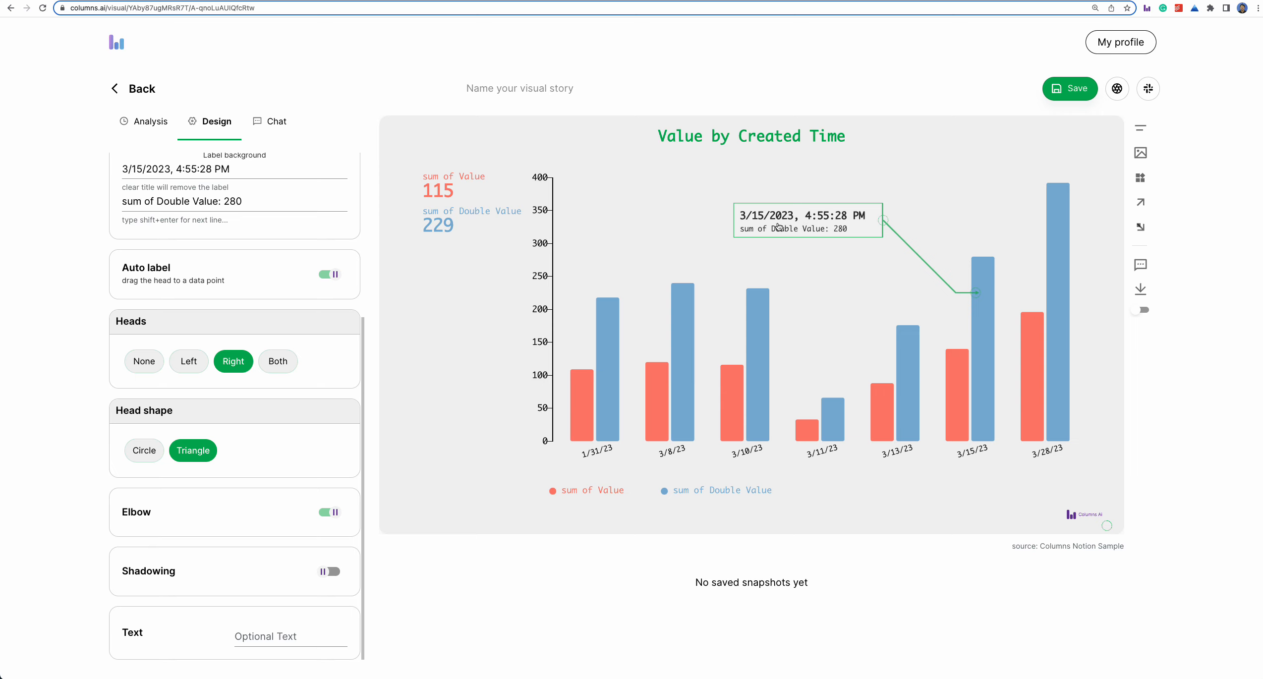
pyautogui.scroll(5, 232, 245)
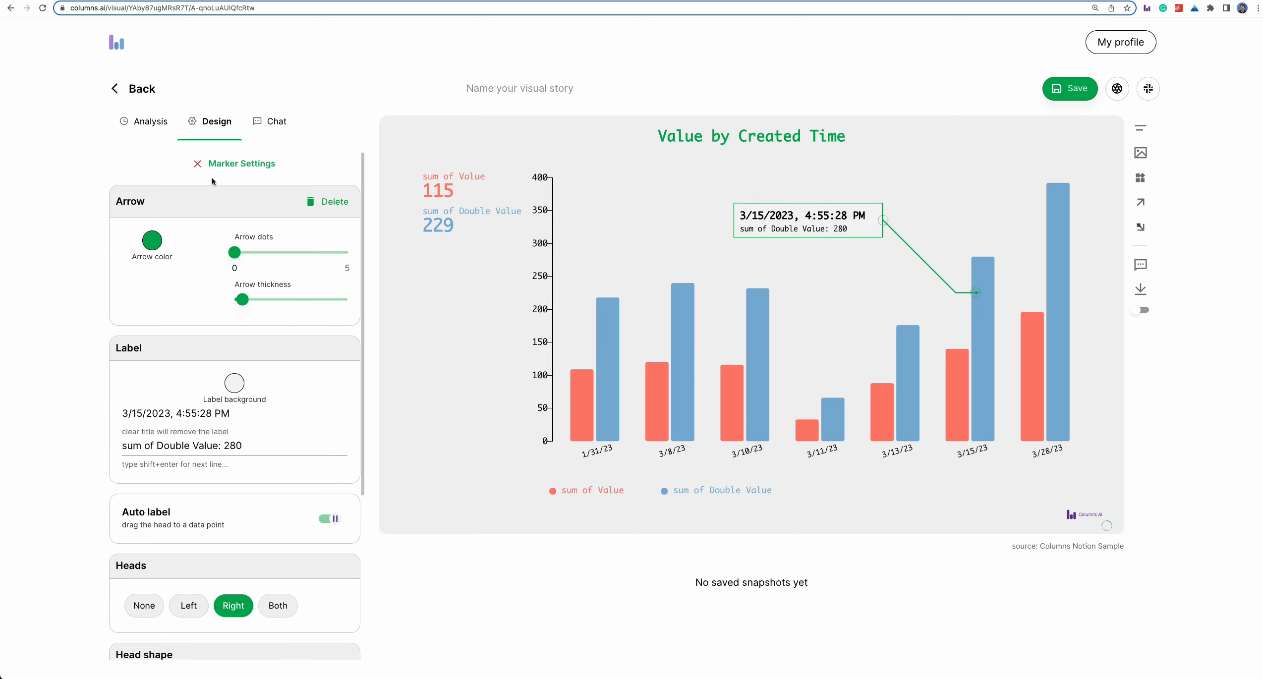
pyautogui.click(223, 164)
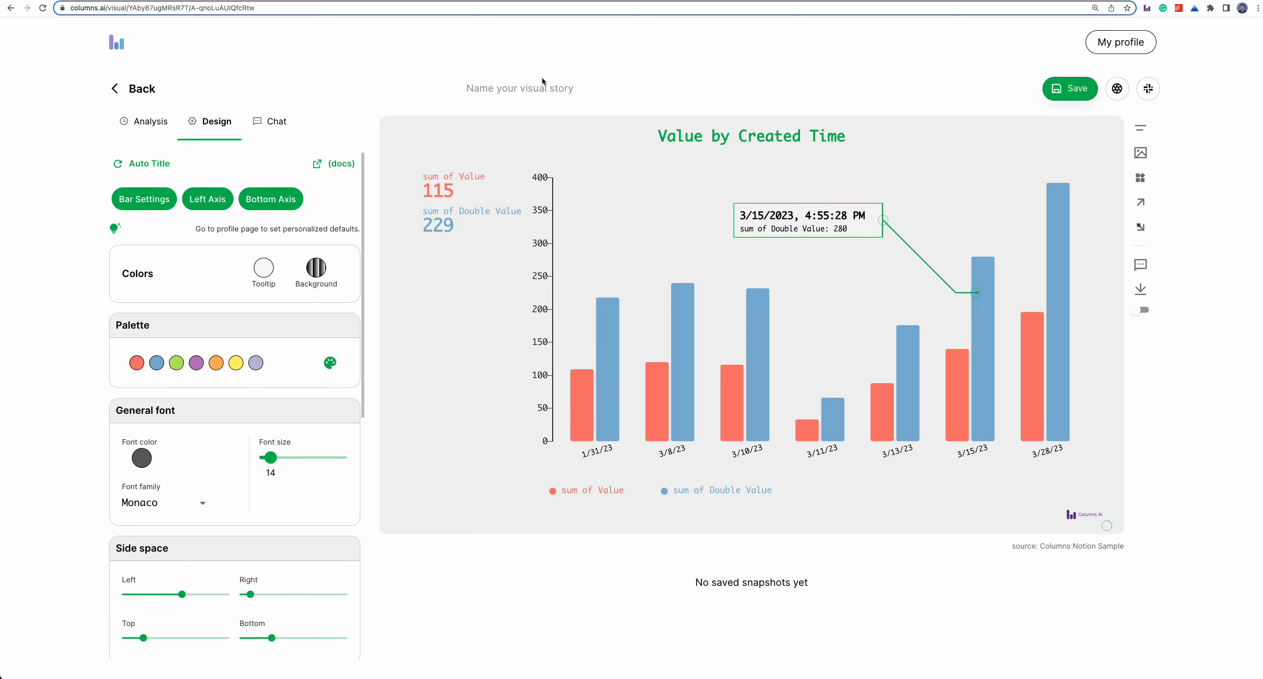